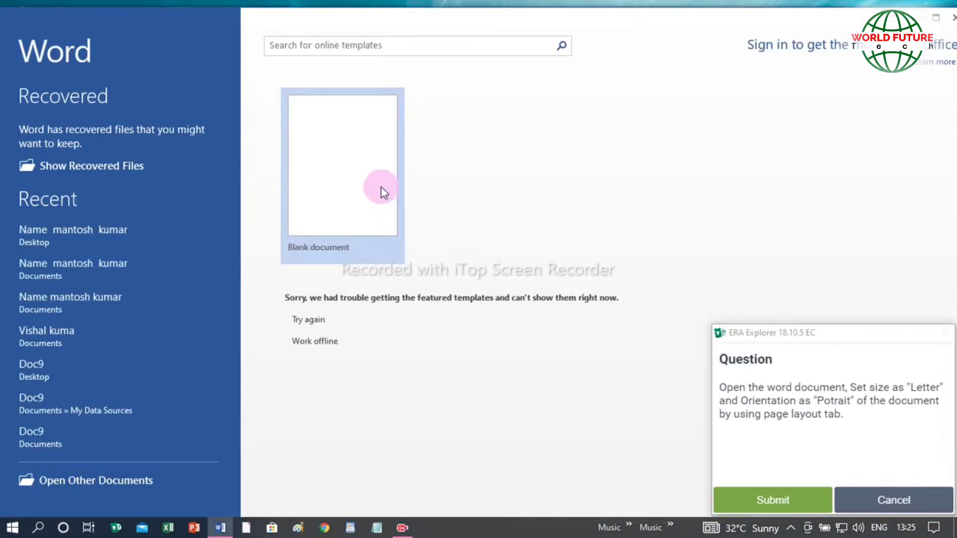
Create a blank document and set its paper size to Letter with Portrait orientation.
{"action": "left_click", "coordinate": [355, 171]}
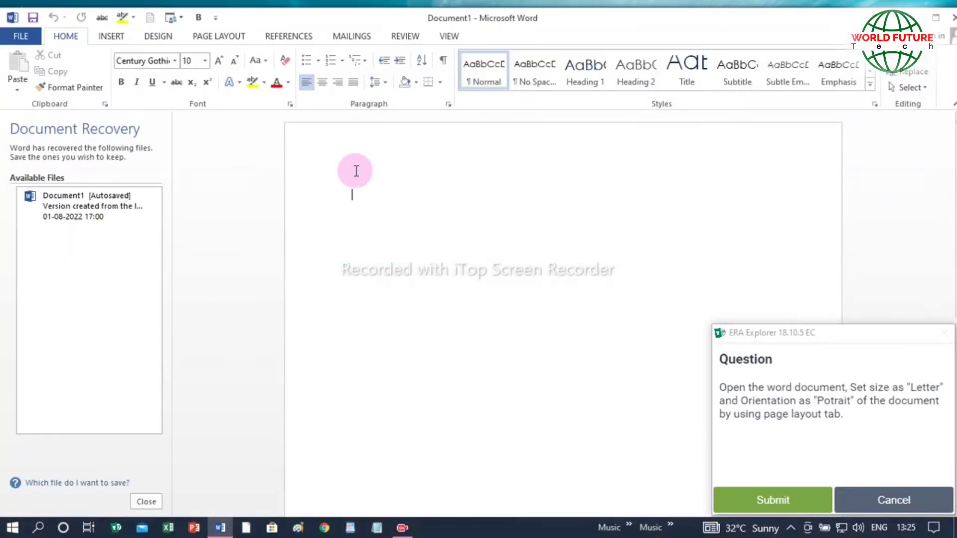
{"action": "left_click", "coordinate": [229, 41]}
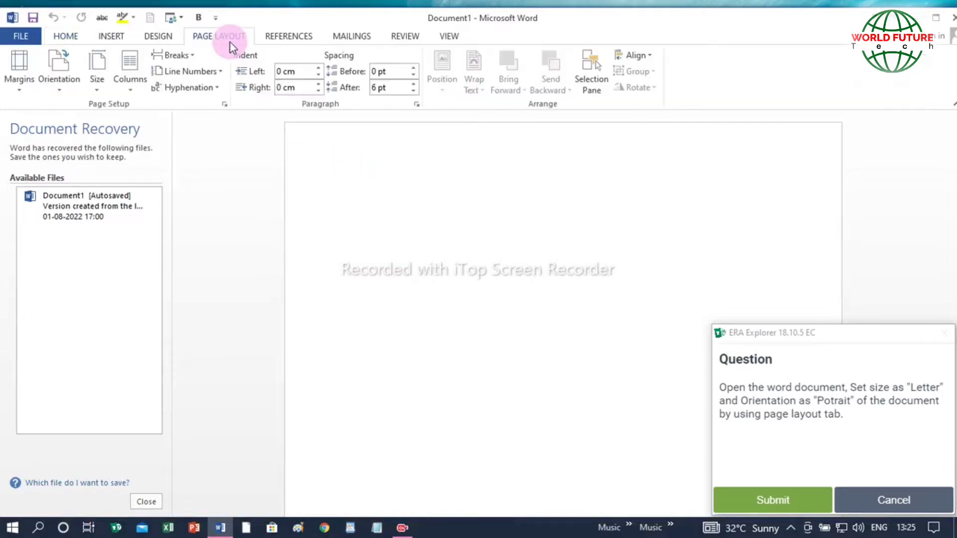
{"action": "left_click", "coordinate": [95, 82]}
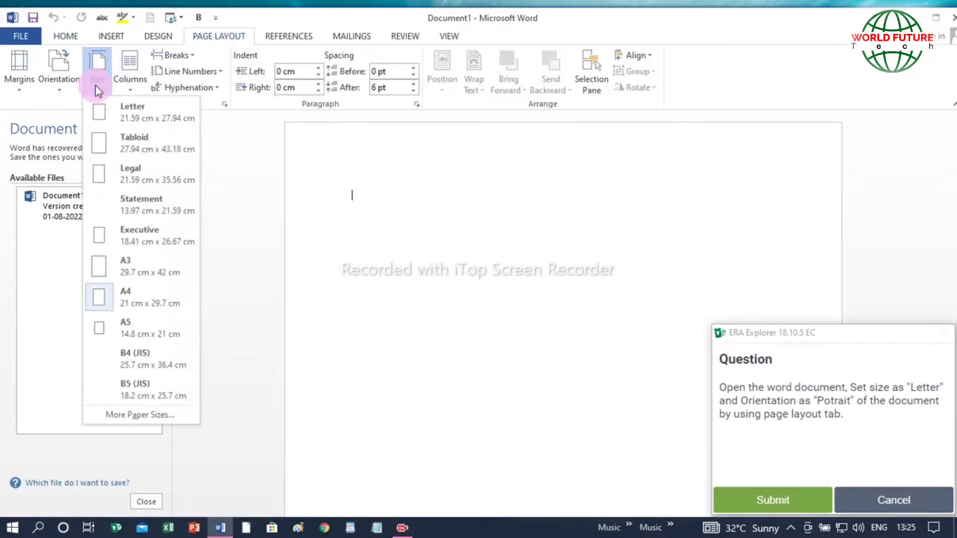
{"action": "left_click", "coordinate": [120, 124]}
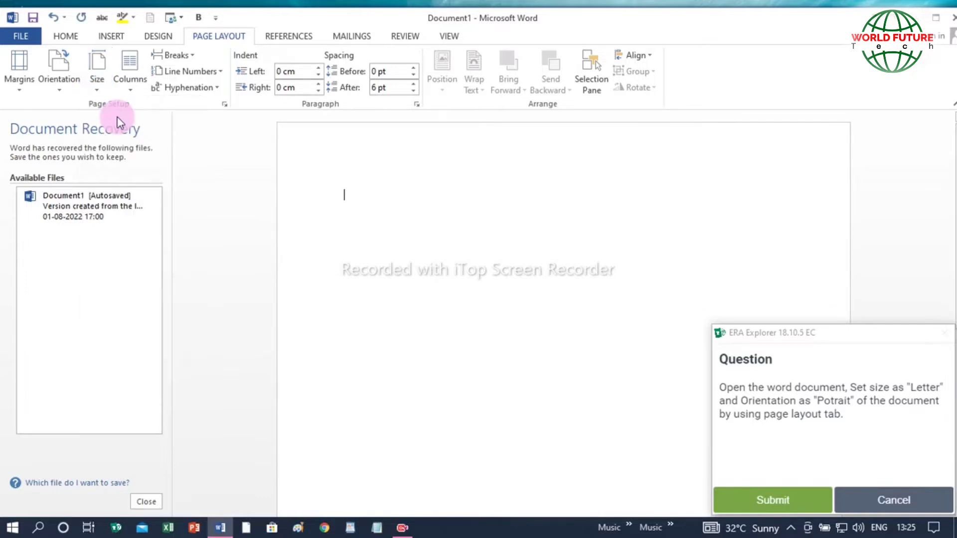
{"action": "left_click", "coordinate": [61, 95]}
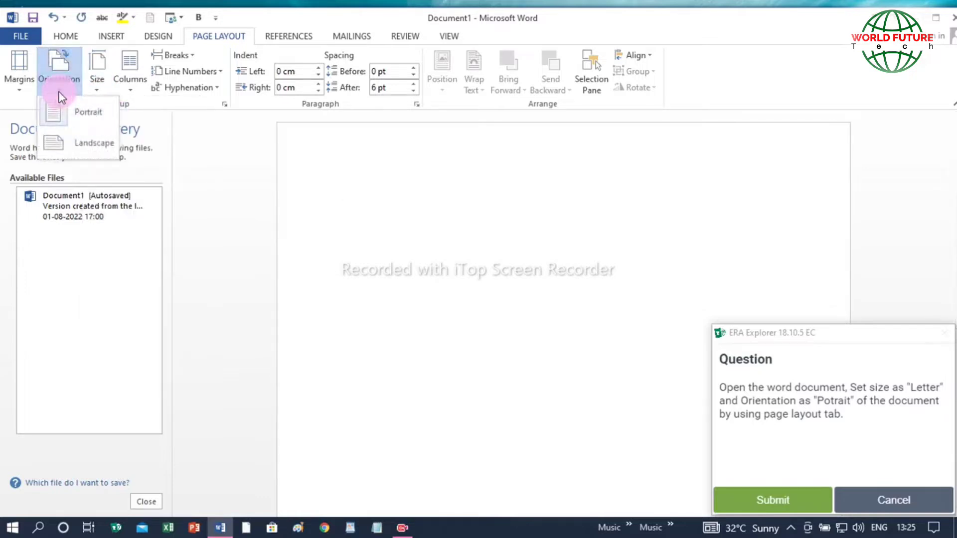
{"action": "left_click", "coordinate": [89, 113]}
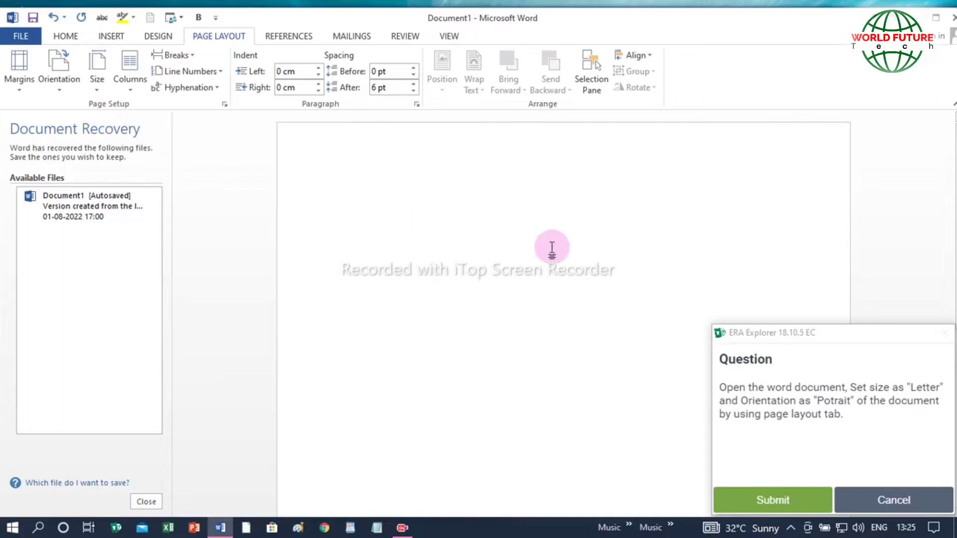
Submit the page size answer, start exam question 2 and create a blank Word document for it.
{"action": "left_click", "coordinate": [770, 499]}
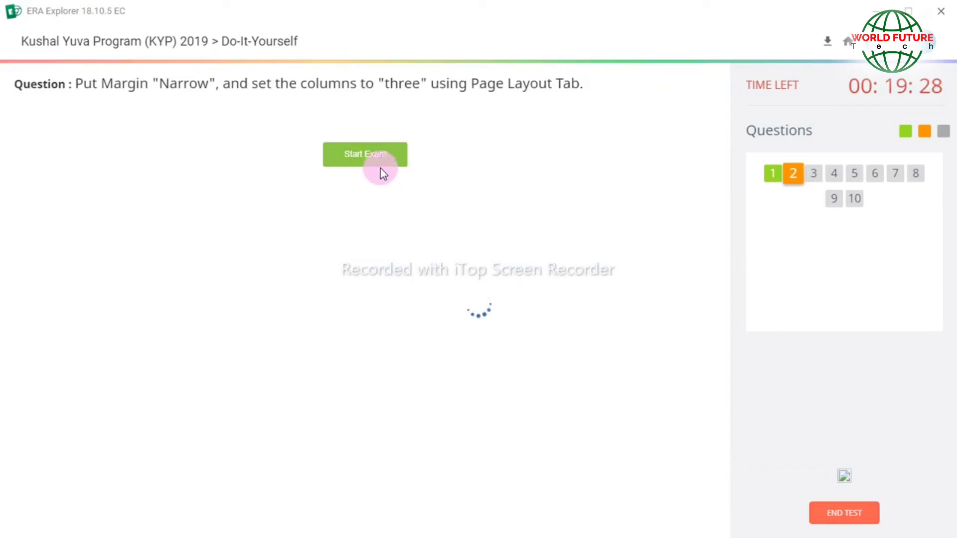
{"action": "left_click", "coordinate": [379, 164]}
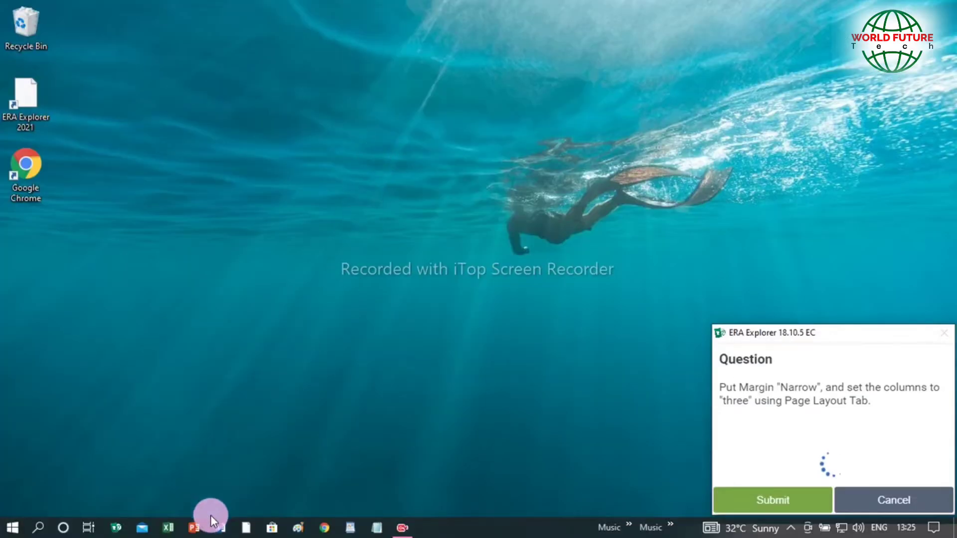
{"action": "left_click", "coordinate": [218, 529]}
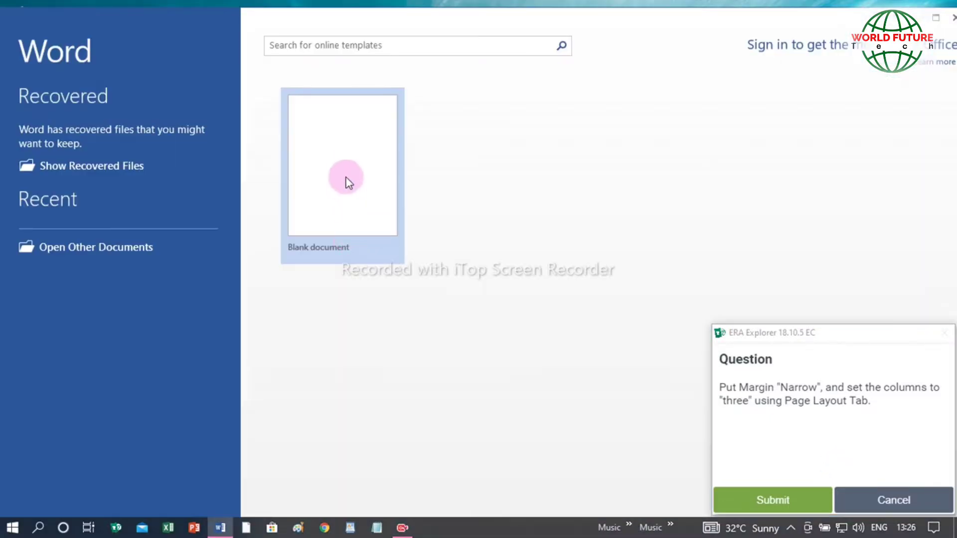
{"action": "left_click", "coordinate": [351, 166]}
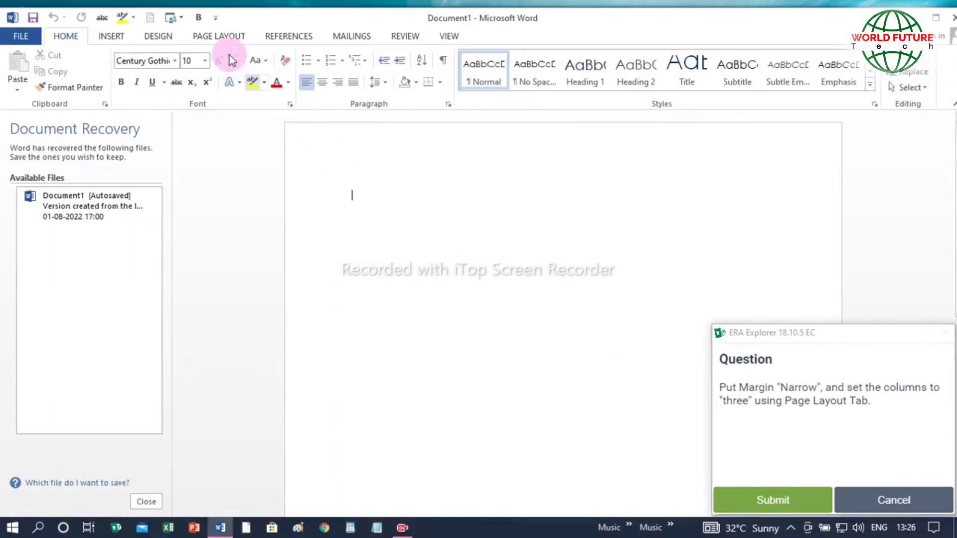
Set the document's margins to Narrow and its layout to three columns.
{"action": "left_click", "coordinate": [219, 37]}
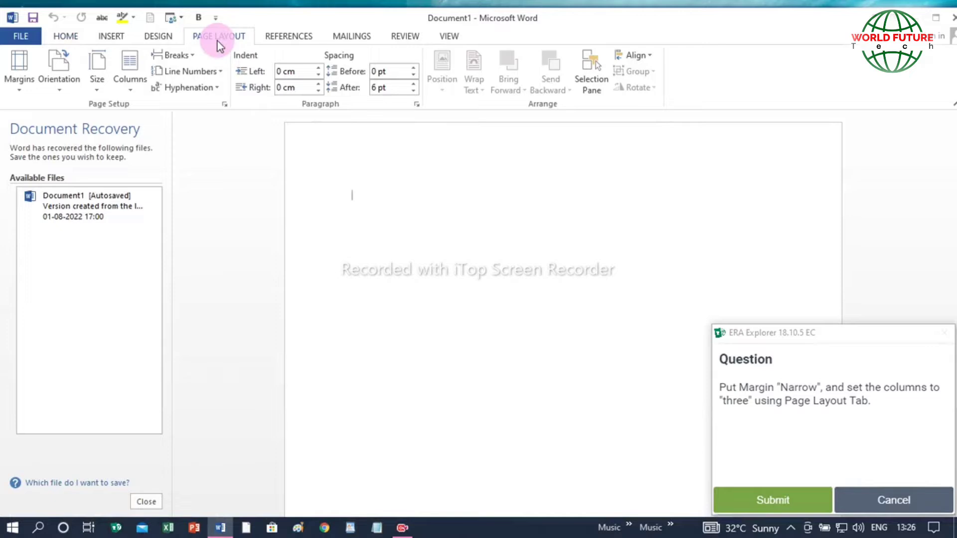
{"action": "left_click", "coordinate": [12, 92]}
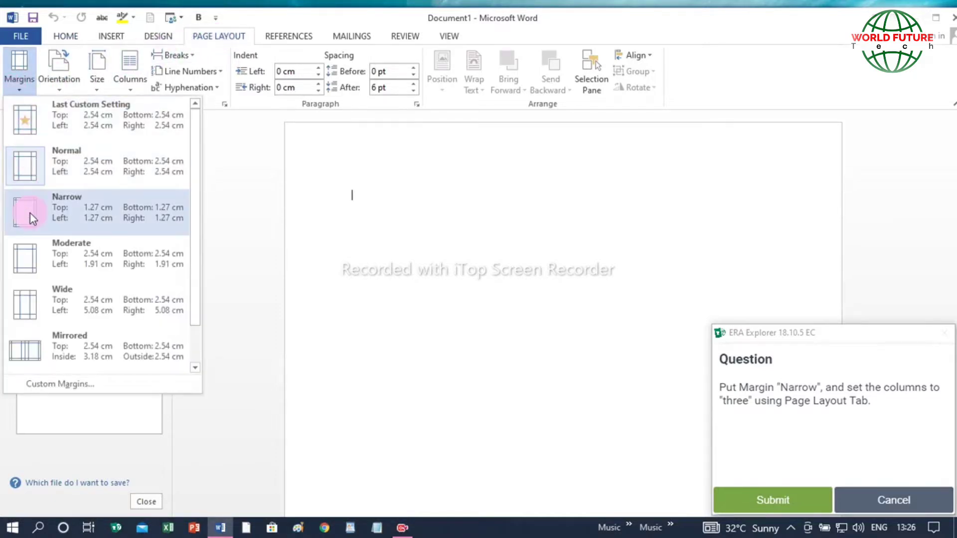
{"action": "left_click", "coordinate": [31, 214]}
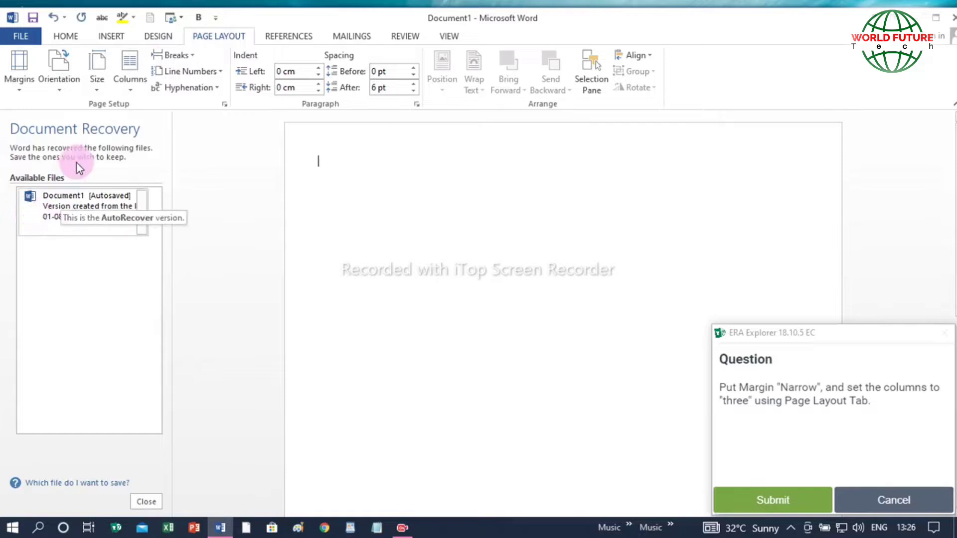
{"action": "left_click", "coordinate": [129, 85]}
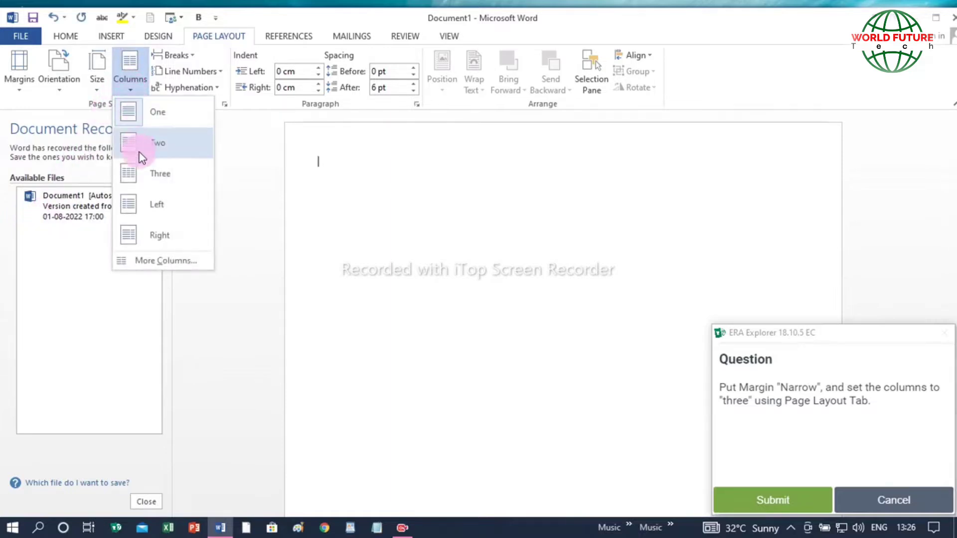
{"action": "left_click", "coordinate": [141, 171]}
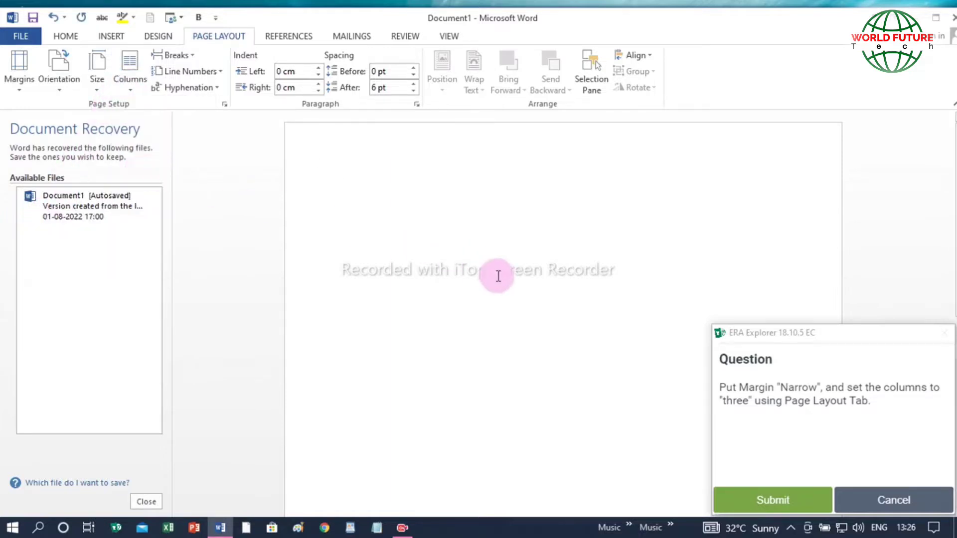
Submit the margins and columns answer, start exam question 3 and create a blank Word document for it.
{"action": "left_click", "coordinate": [739, 499]}
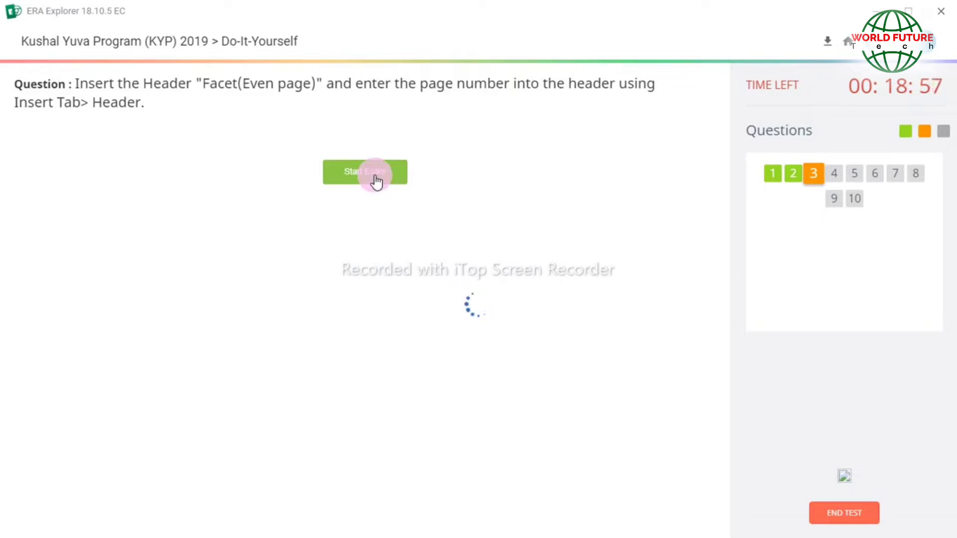
{"action": "left_click", "coordinate": [377, 182]}
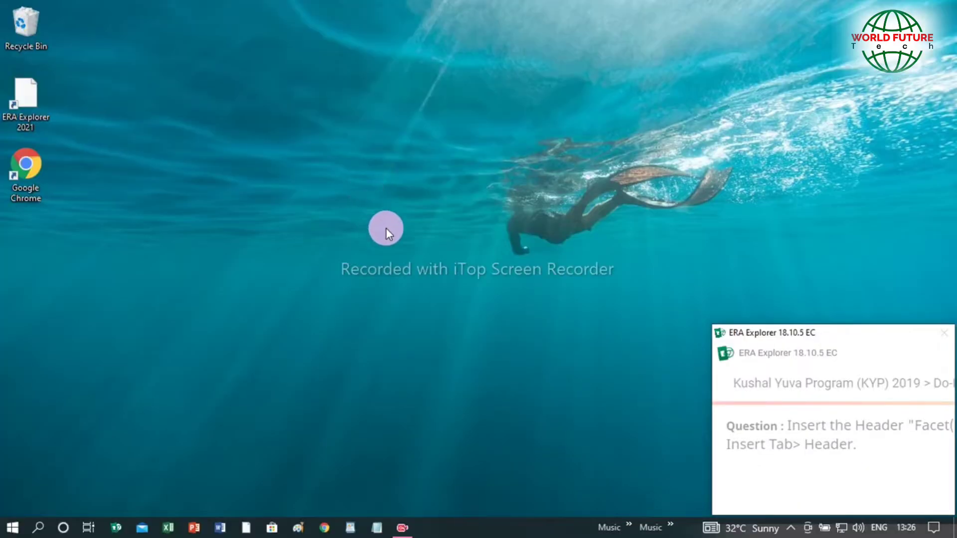
{"action": "left_click", "coordinate": [223, 528]}
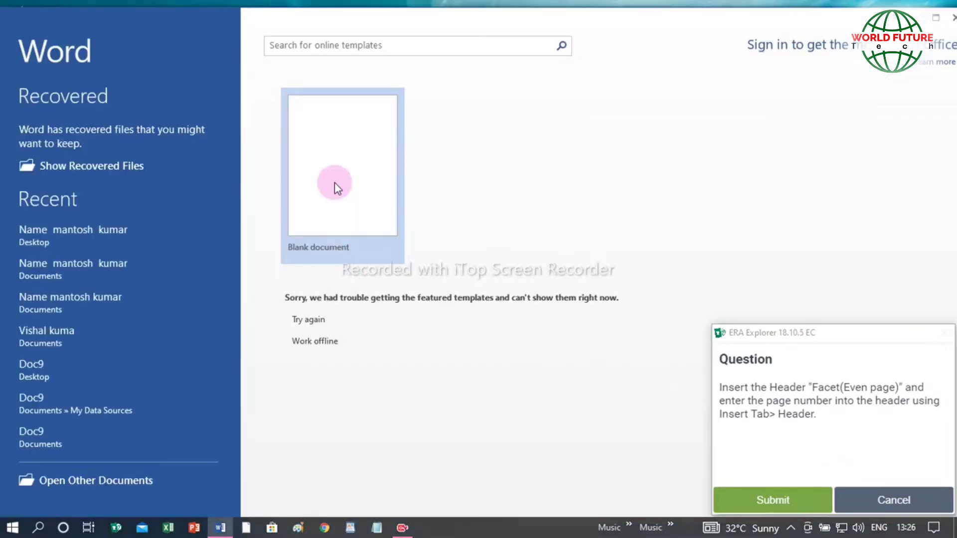
{"action": "left_click", "coordinate": [335, 188]}
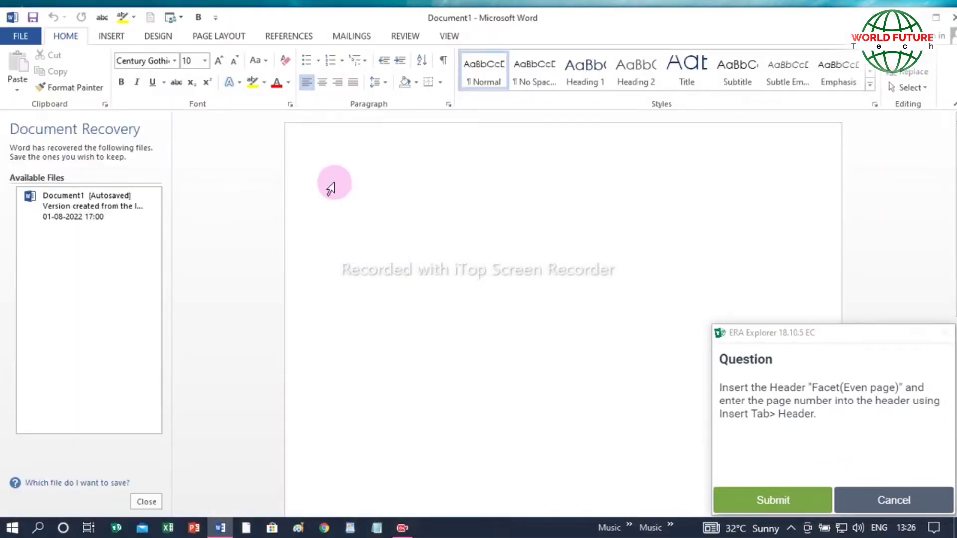
Insert the built-in Facet (Even Page) header, which includes a page number, into the document.
{"action": "left_click", "coordinate": [111, 44]}
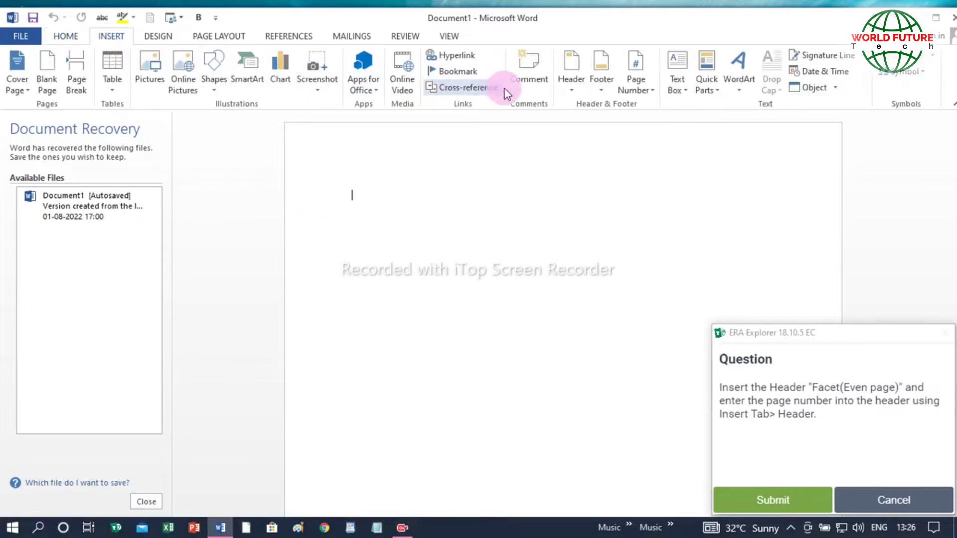
{"action": "left_click", "coordinate": [571, 93]}
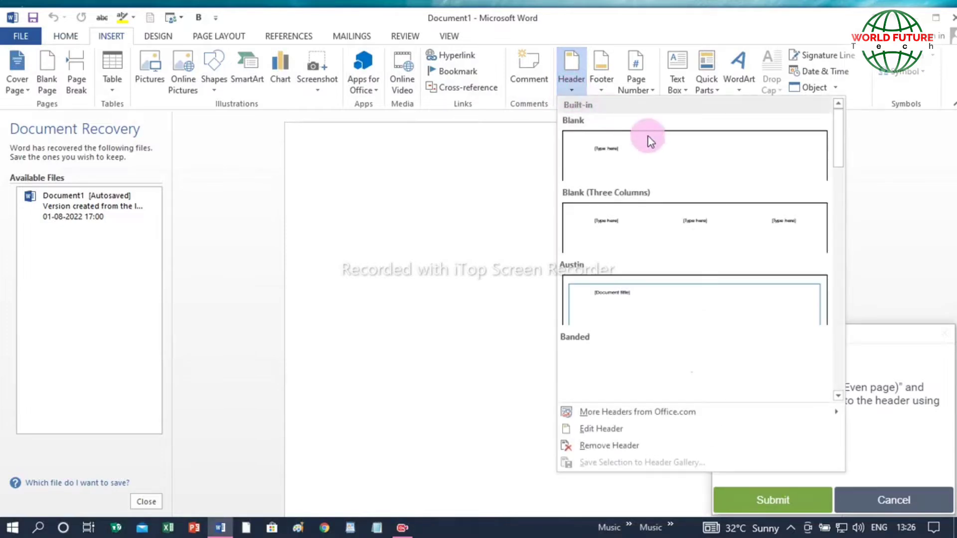
{"action": "left_click", "coordinate": [839, 395]}
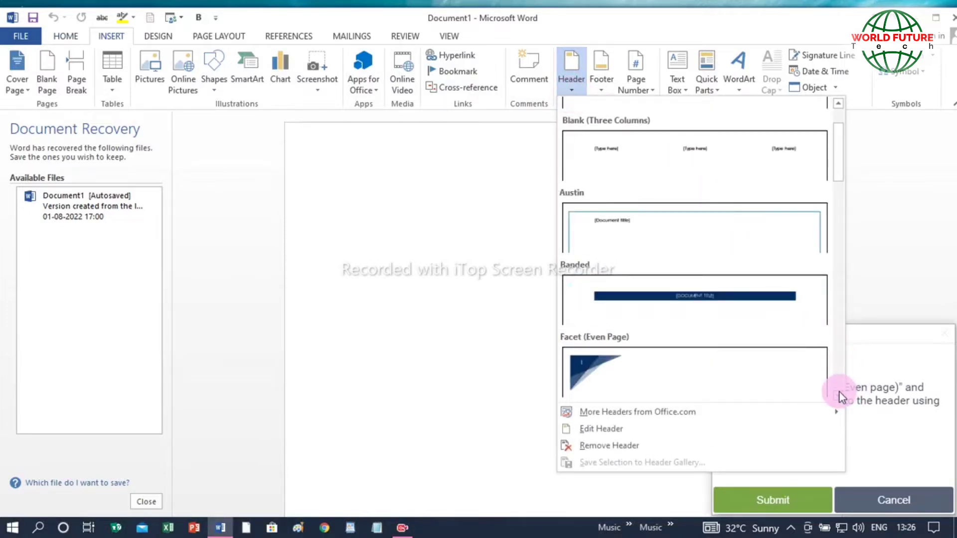
{"action": "left_click", "coordinate": [689, 363]}
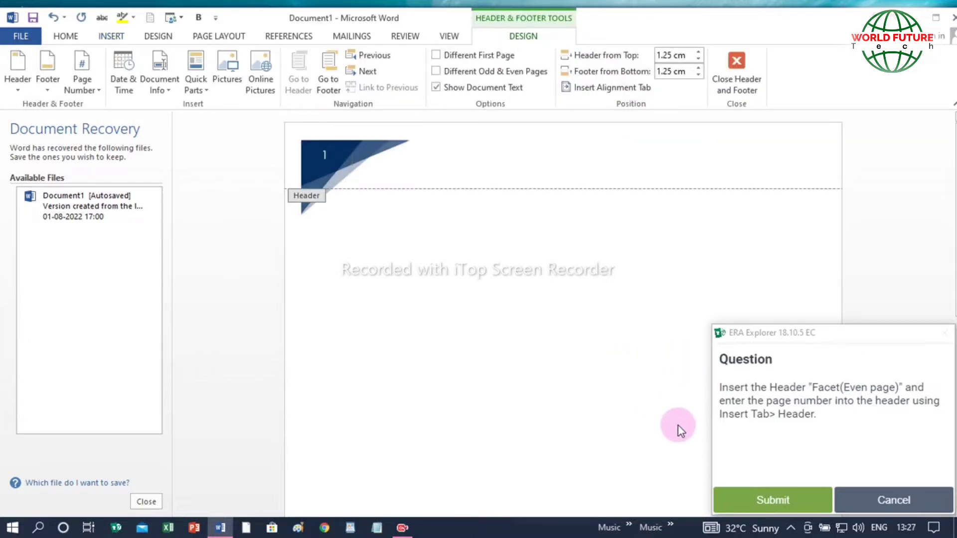
Submit the header answer, start exam question 4 and create a blank Word document for it.
{"action": "left_click", "coordinate": [745, 502]}
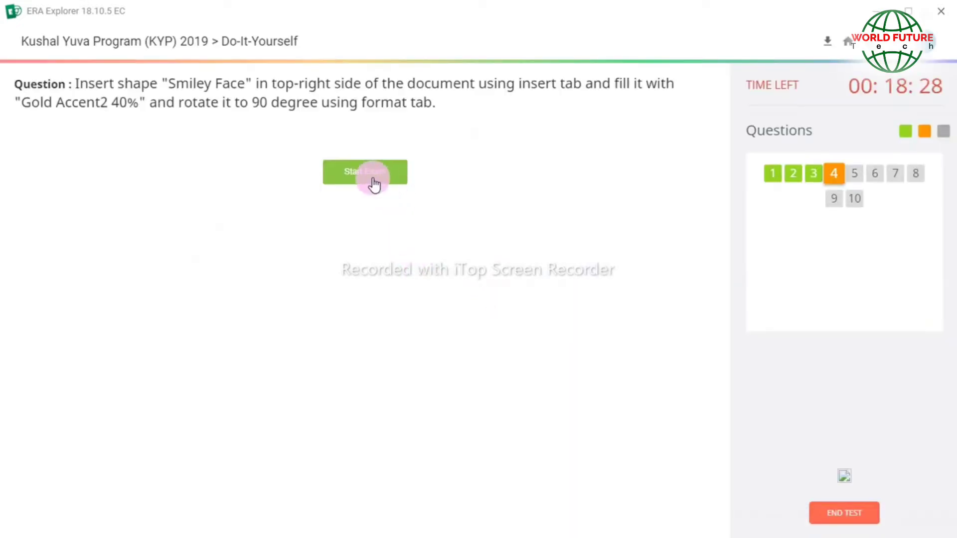
{"action": "left_click", "coordinate": [374, 183]}
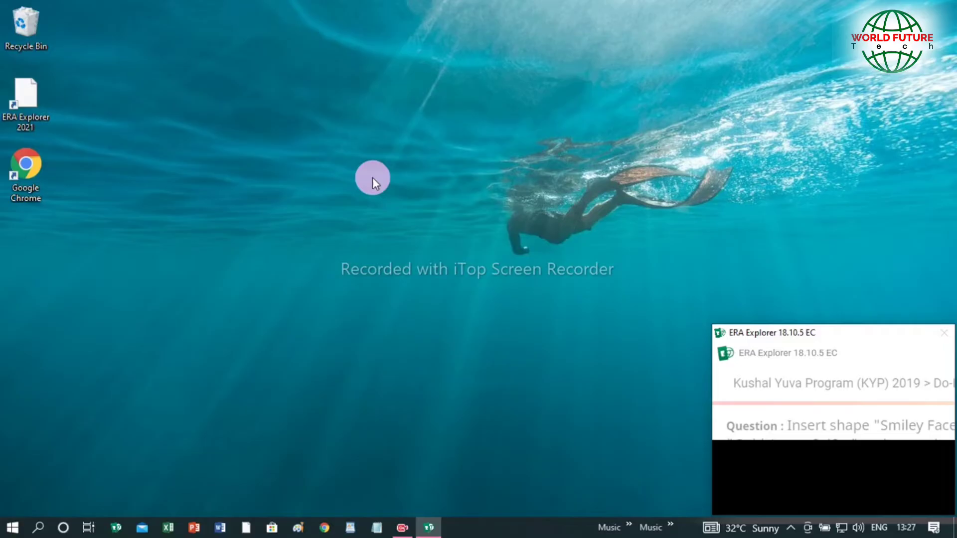
{"action": "left_click", "coordinate": [221, 530]}
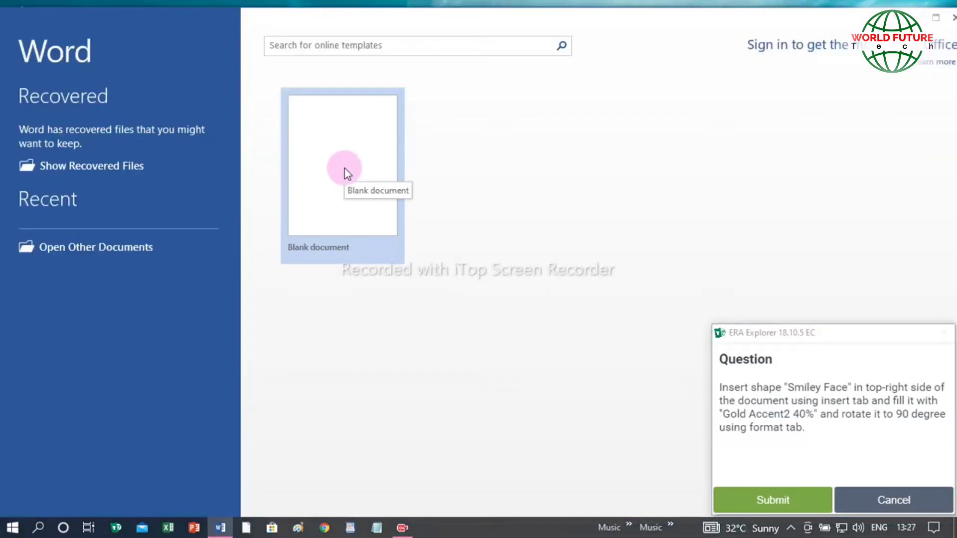
{"action": "left_click", "coordinate": [347, 174]}
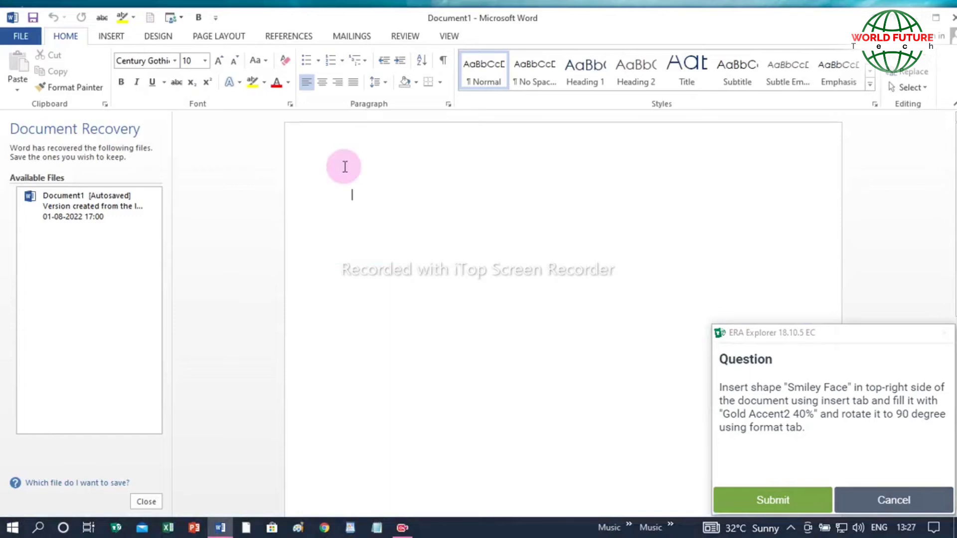
Draw a Smiley Face shape about 9.3 cm wide in the middle of the page.
{"action": "left_click", "coordinate": [119, 38]}
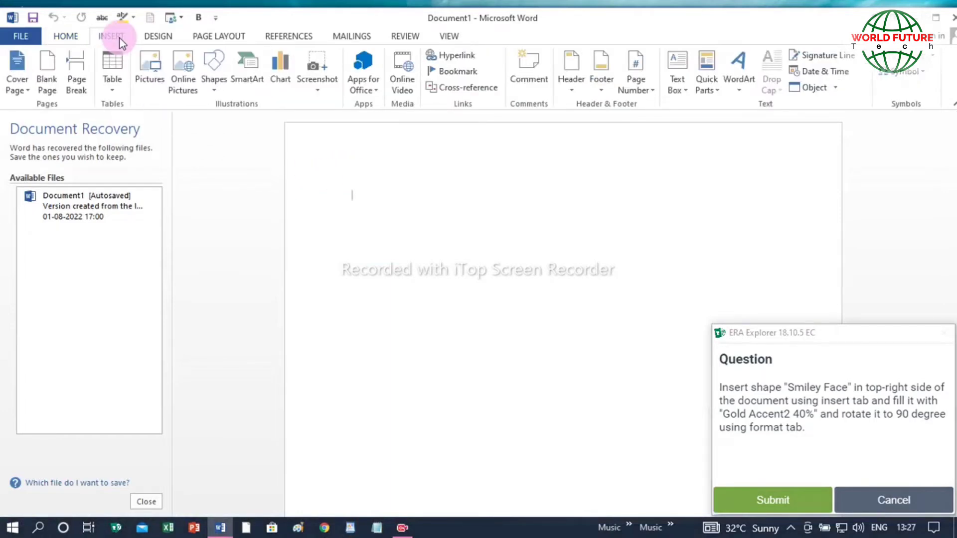
{"action": "left_click", "coordinate": [215, 90]}
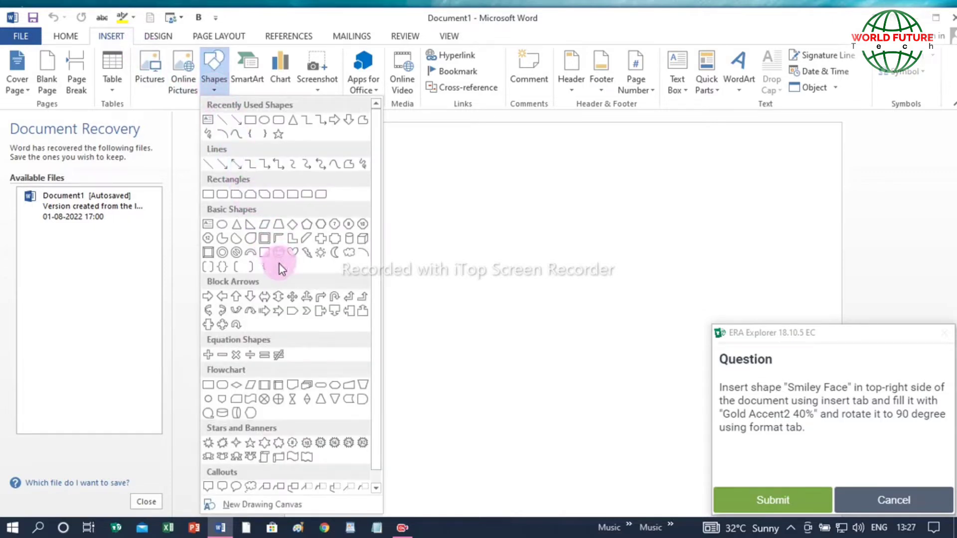
{"action": "left_click", "coordinate": [280, 256]}
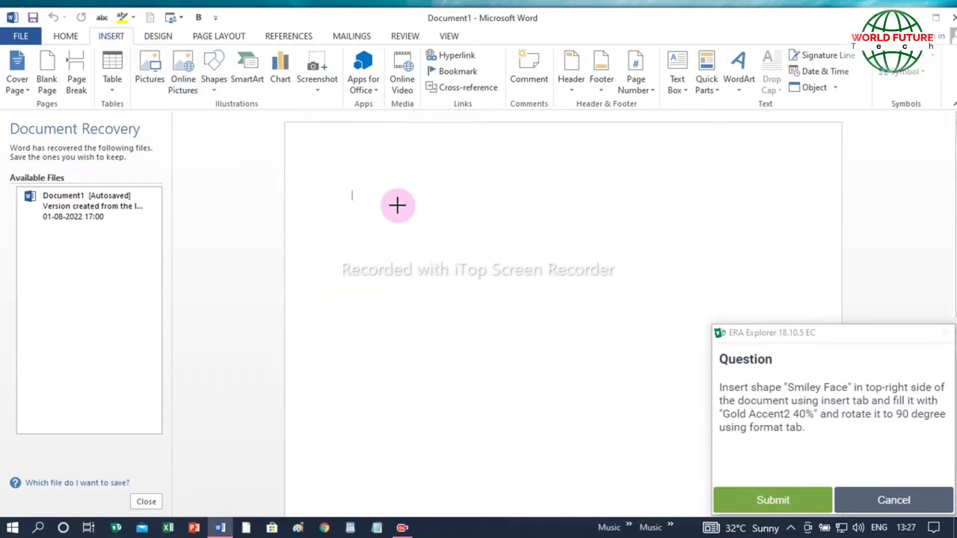
{"action": "left_click_drag", "start_coordinate": [397, 205], "coordinate": [643, 441]}
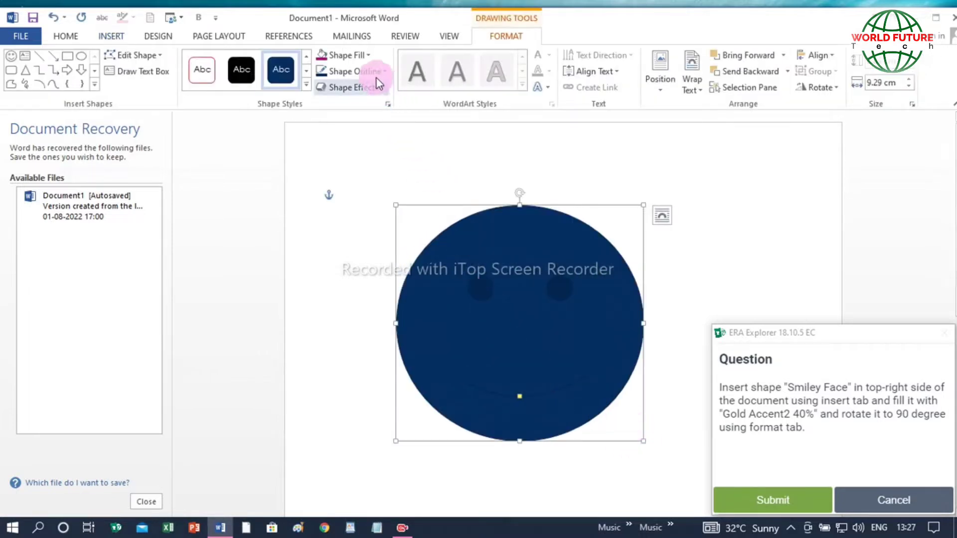
Fill the smiley face with a lighter red theme colour and rotate it left 90°.
{"action": "left_click", "coordinate": [367, 59]}
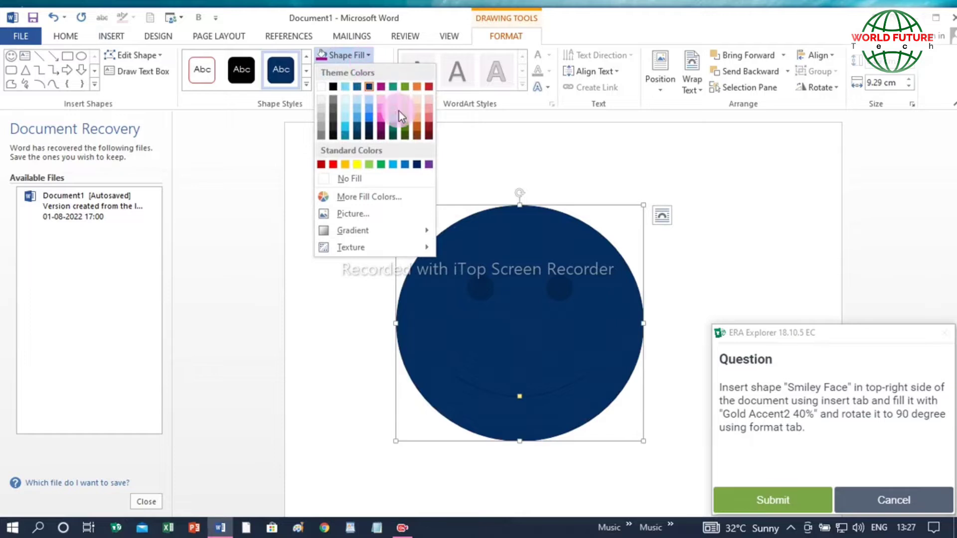
{"action": "left_click", "coordinate": [428, 122]}
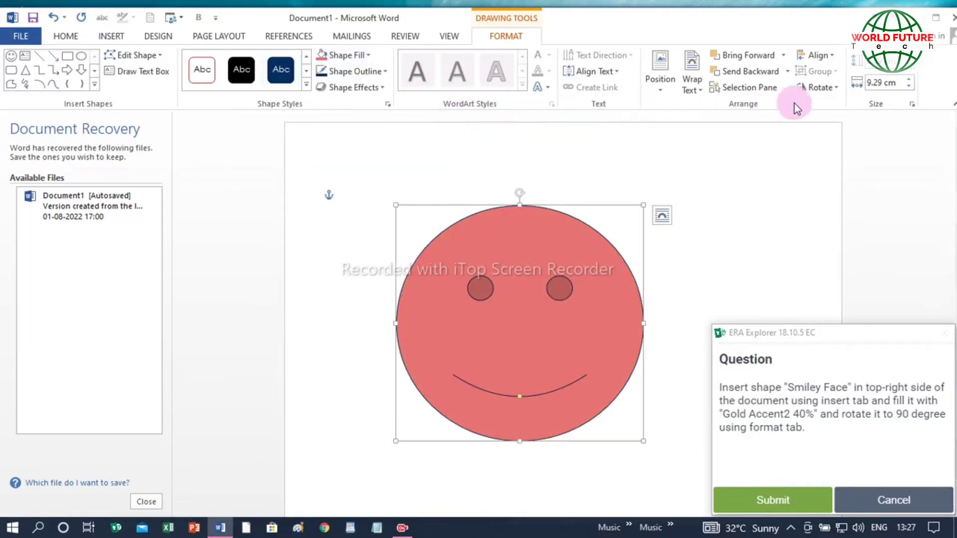
{"action": "left_click", "coordinate": [834, 88]}
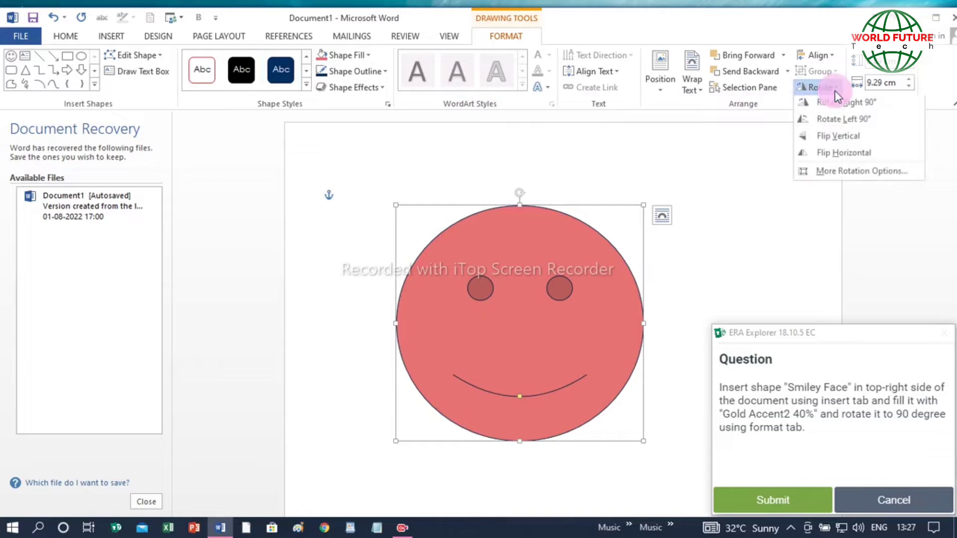
{"action": "left_click", "coordinate": [851, 127]}
{"action": "left_click", "coordinate": [733, 269]}
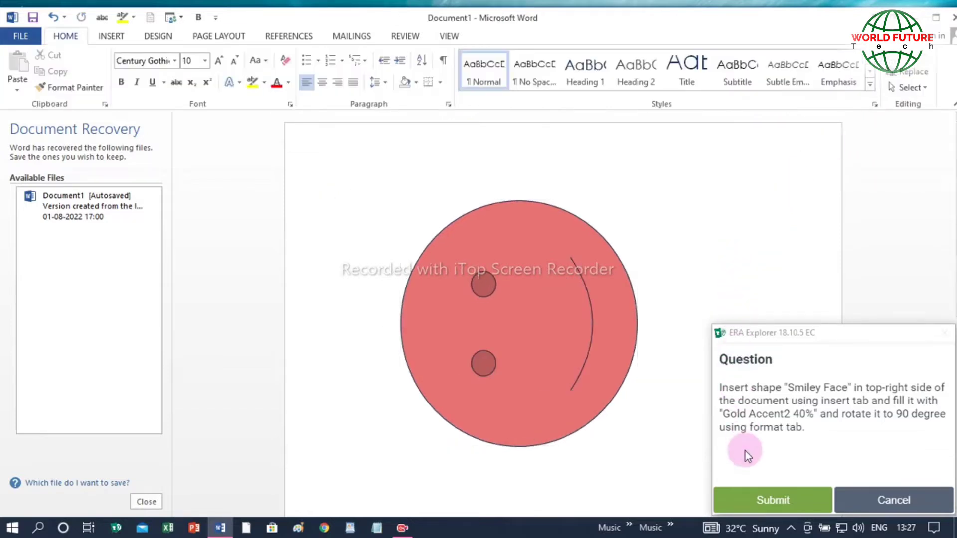
Submit the smiley face answer and create a blank Word document for exam question 5.
{"action": "left_click", "coordinate": [749, 500]}
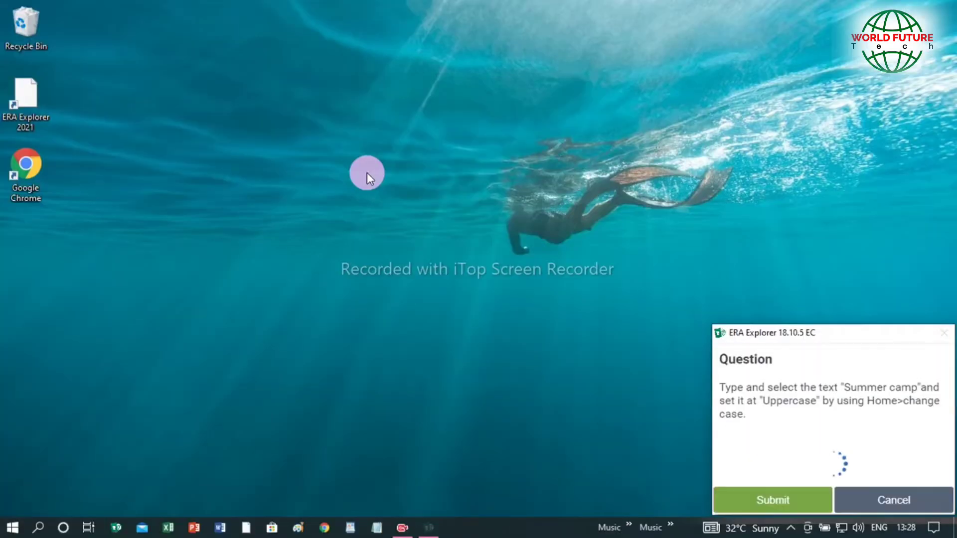
{"action": "left_click", "coordinate": [218, 525]}
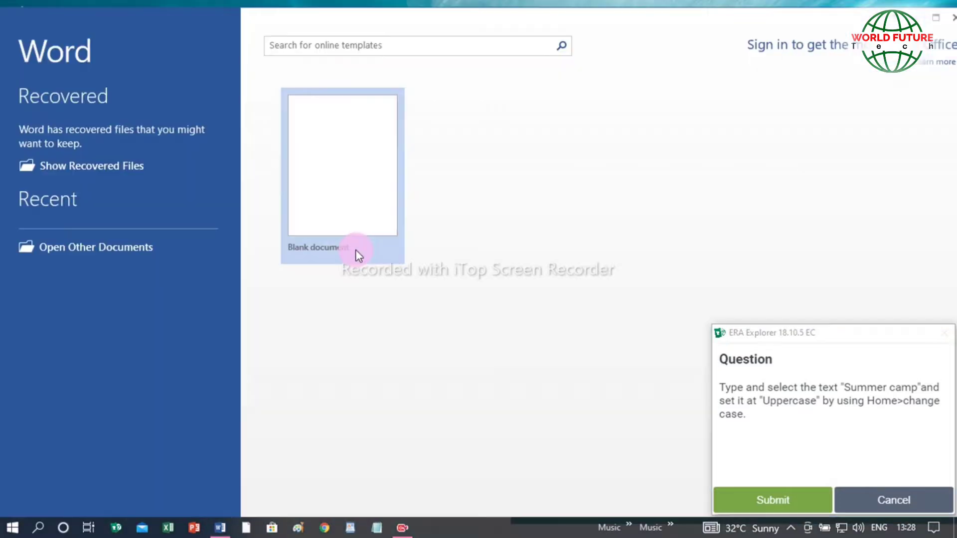
{"action": "left_click", "coordinate": [342, 175]}
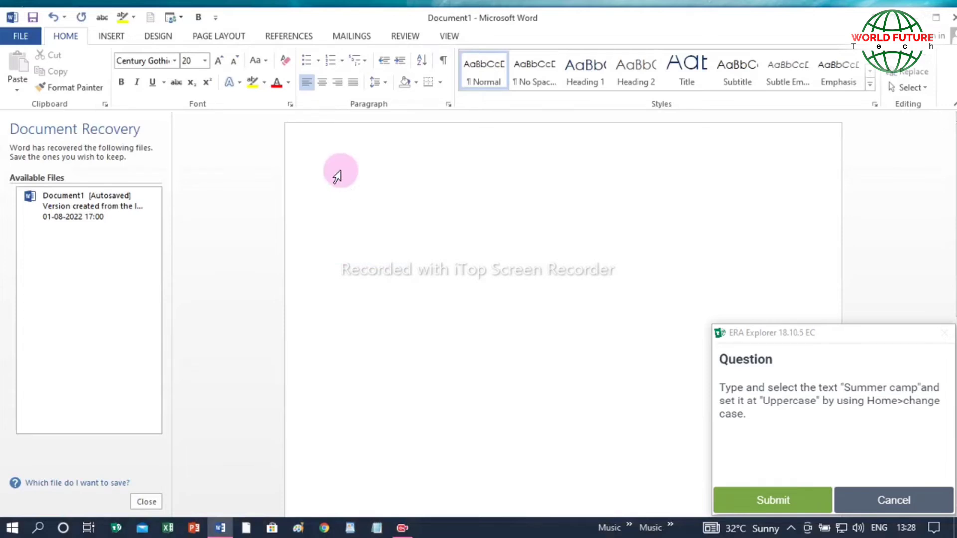
Enter the text "Summer Camp" in the document and change its case to UPPERCASE.
{"action": "type", "text": "Summer "}
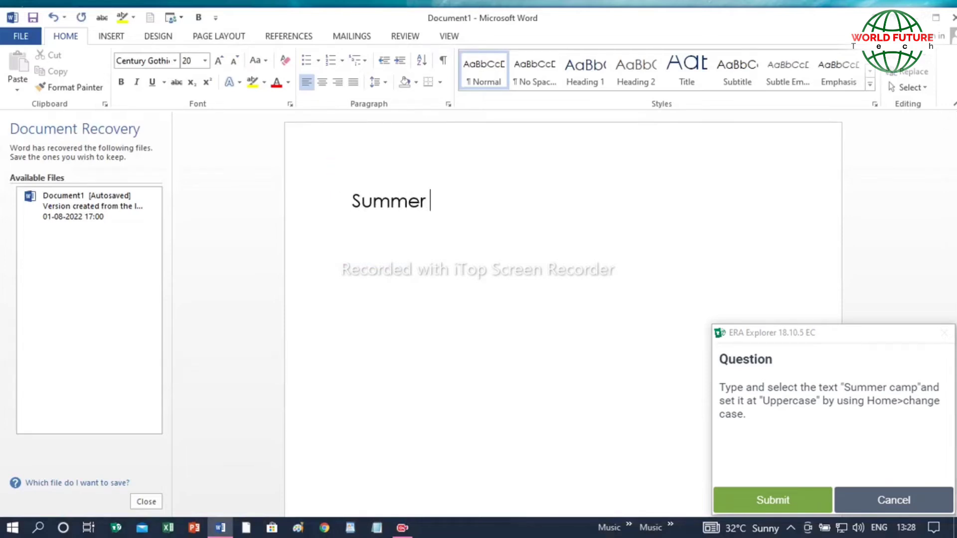
{"action": "type", "text": "Camp"}
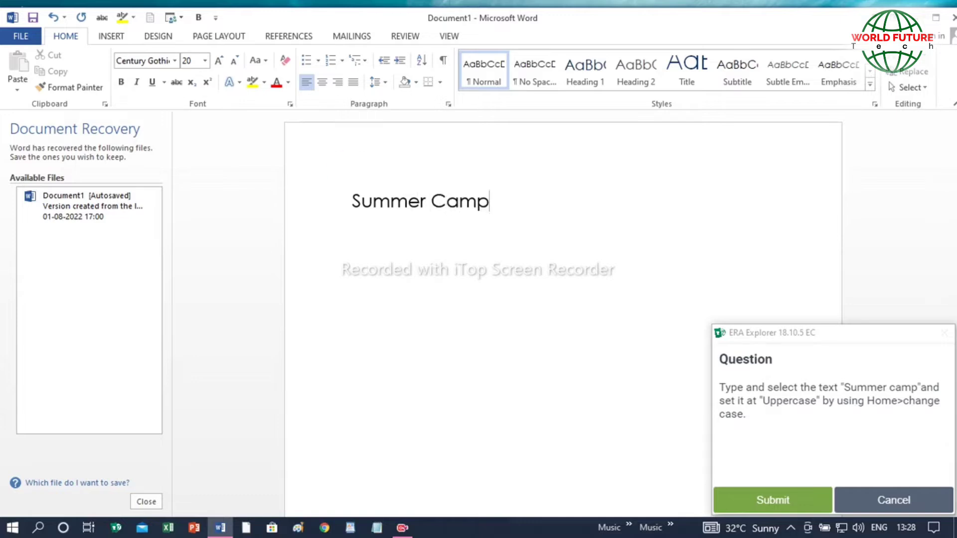
{"action": "left_click_drag", "start_coordinate": [504, 205], "coordinate": [376, 201]}
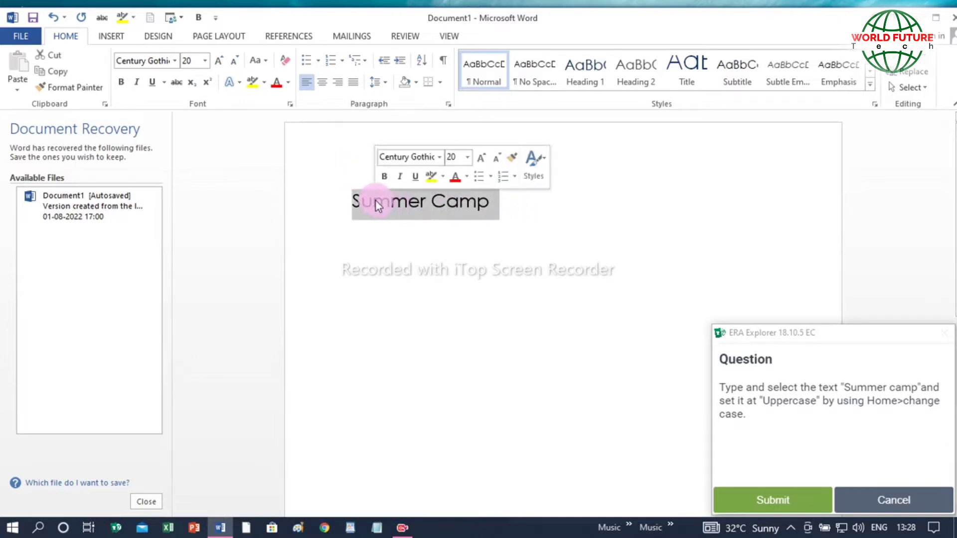
{"action": "left_click", "coordinate": [256, 63]}
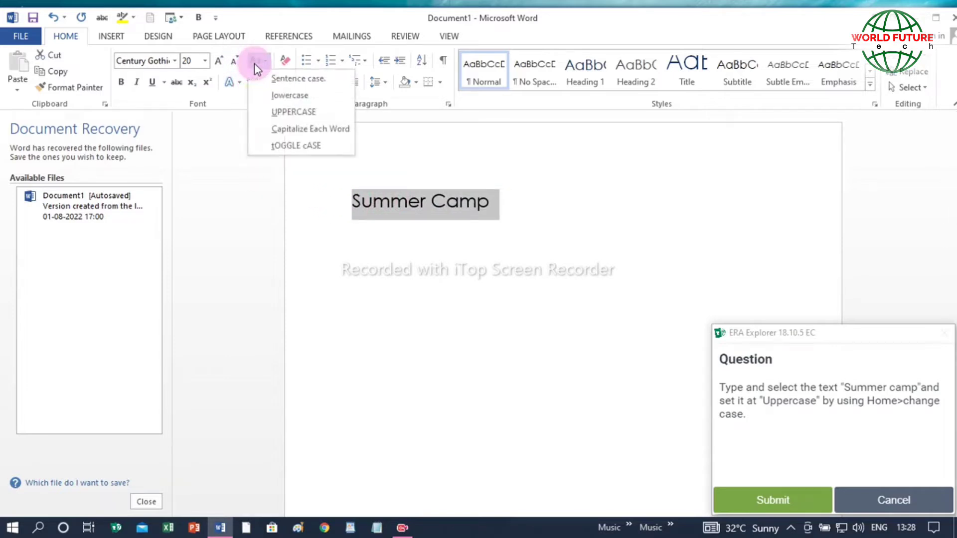
{"action": "left_click", "coordinate": [277, 112]}
{"action": "left_click", "coordinate": [527, 232]}
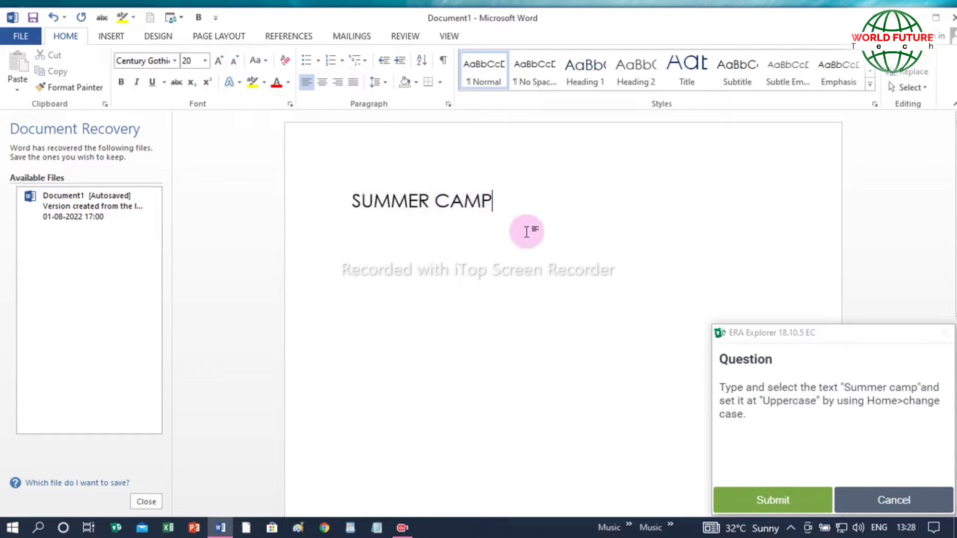
Submit the uppercase text answer and create a blank Word document for exam question 6.
{"action": "left_click", "coordinate": [752, 496]}
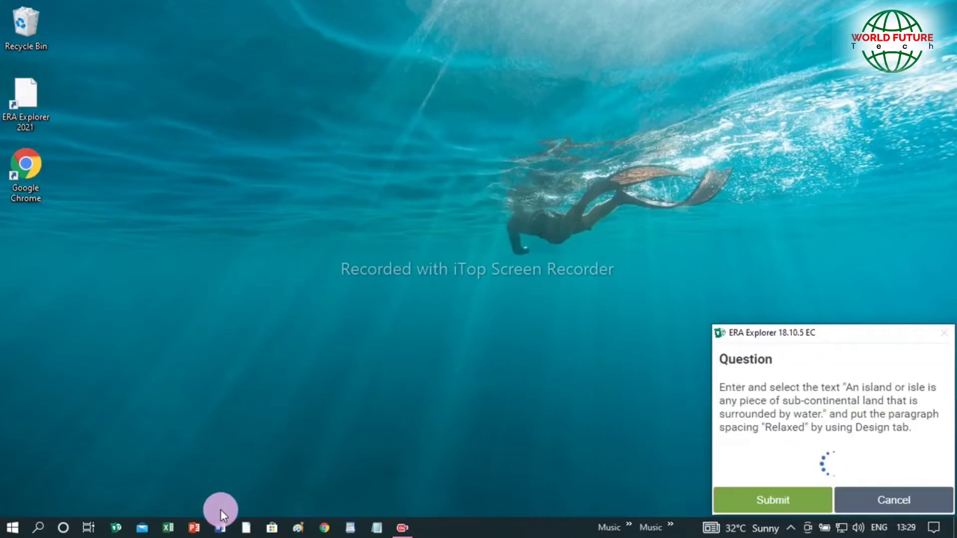
{"action": "left_click", "coordinate": [216, 529]}
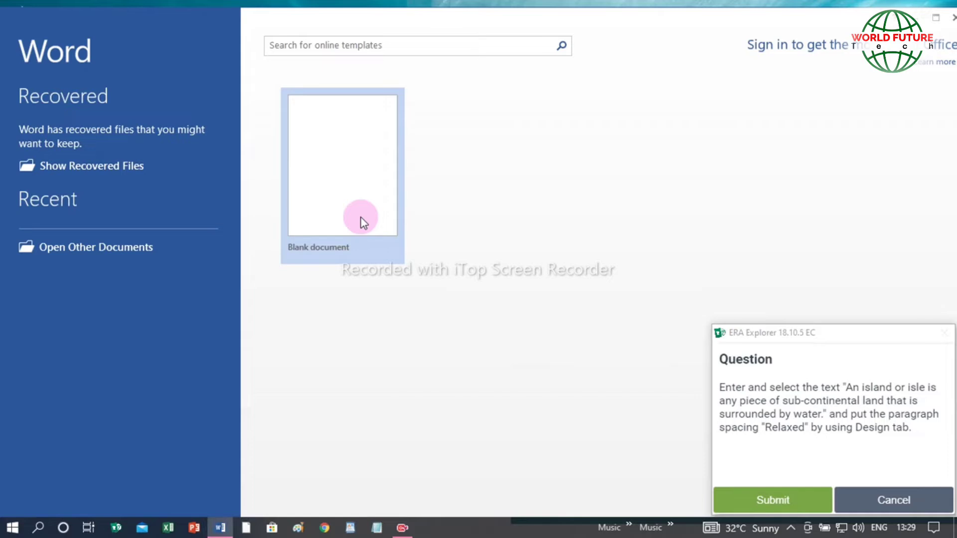
{"action": "left_click", "coordinate": [362, 220]}
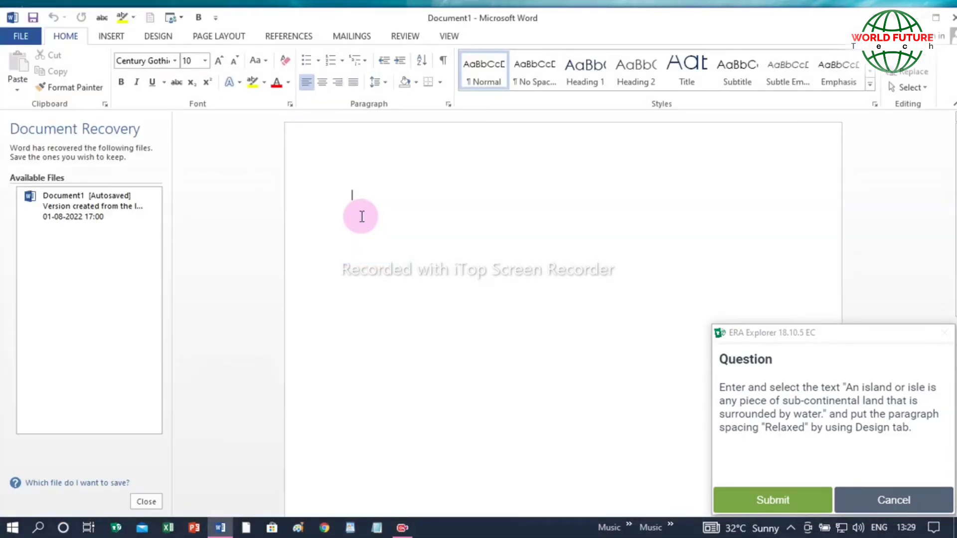
Enter the sentence "An island or isle is any piece of sub continental surrounded by water." in the document.
{"action": "type", "text": "An isl"}
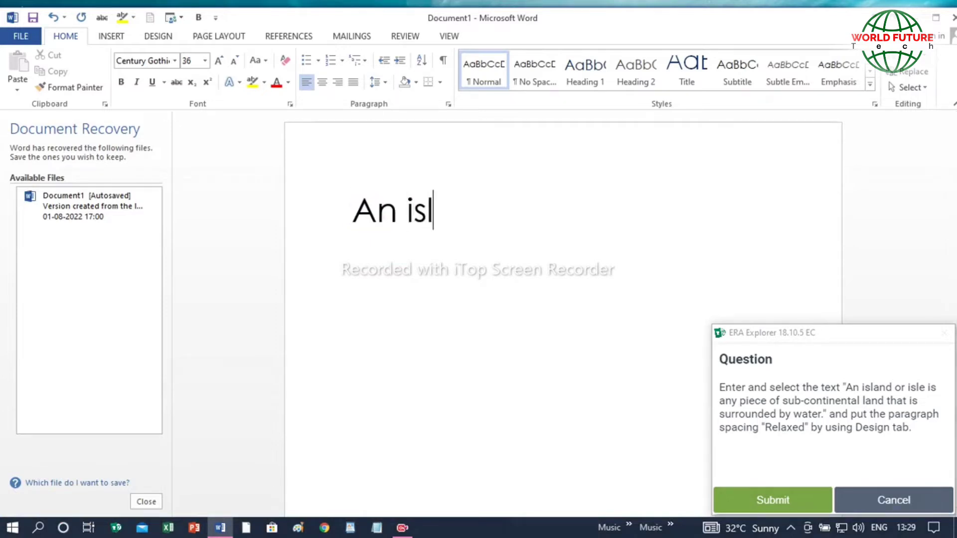
{"action": "type", "text": "and o"}
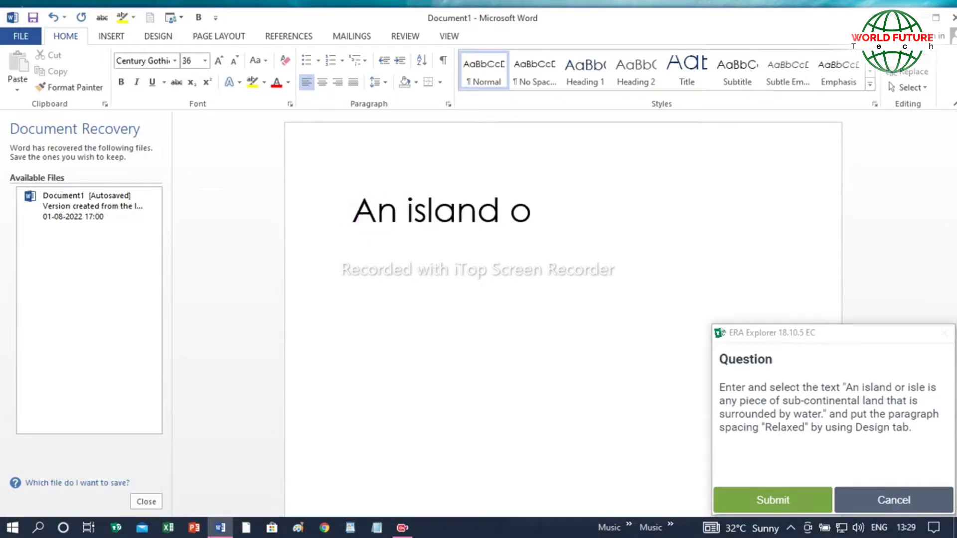
{"action": "type", "text": "r isle i"}
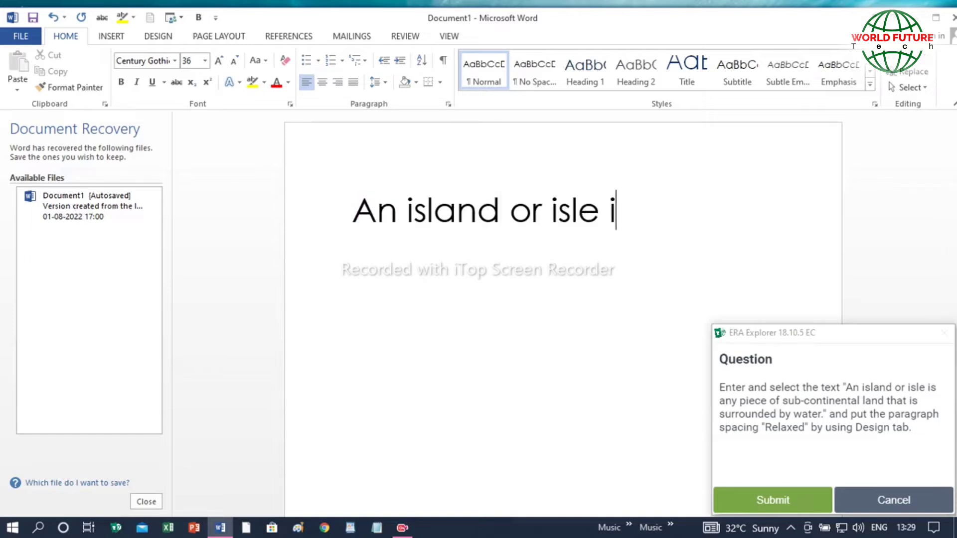
{"action": "type", "text": "s any"}
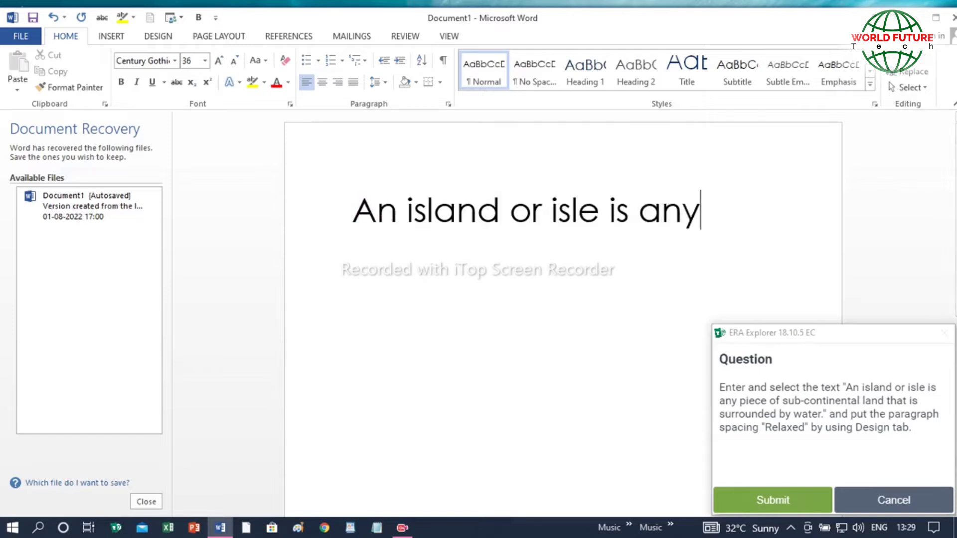
{"action": "type", "text": " piece"}
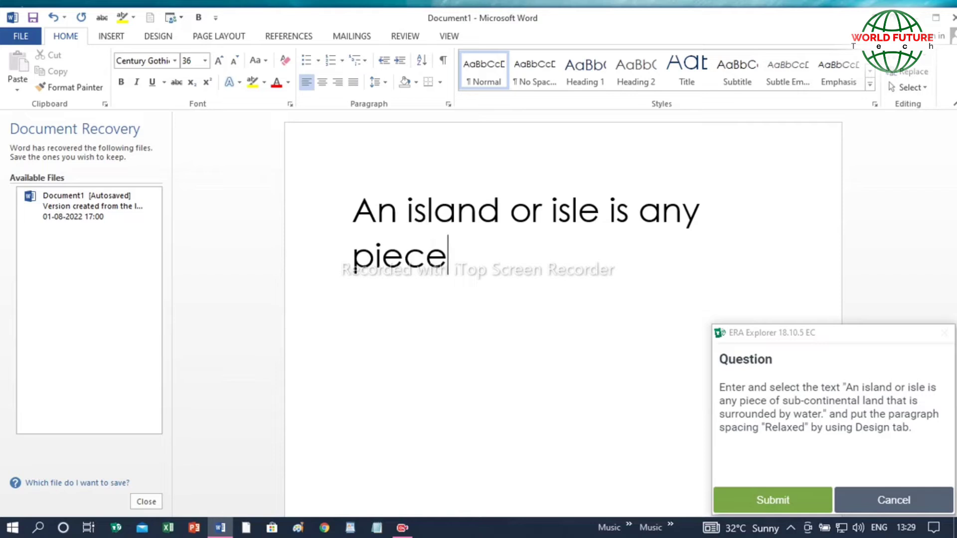
{"action": "type", "text": " of s"}
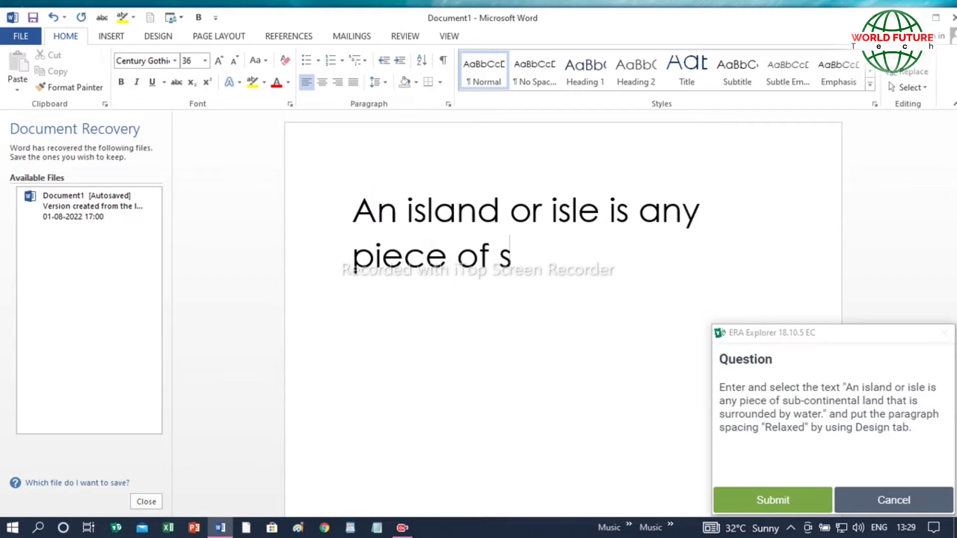
{"action": "type", "text": "ub c"}
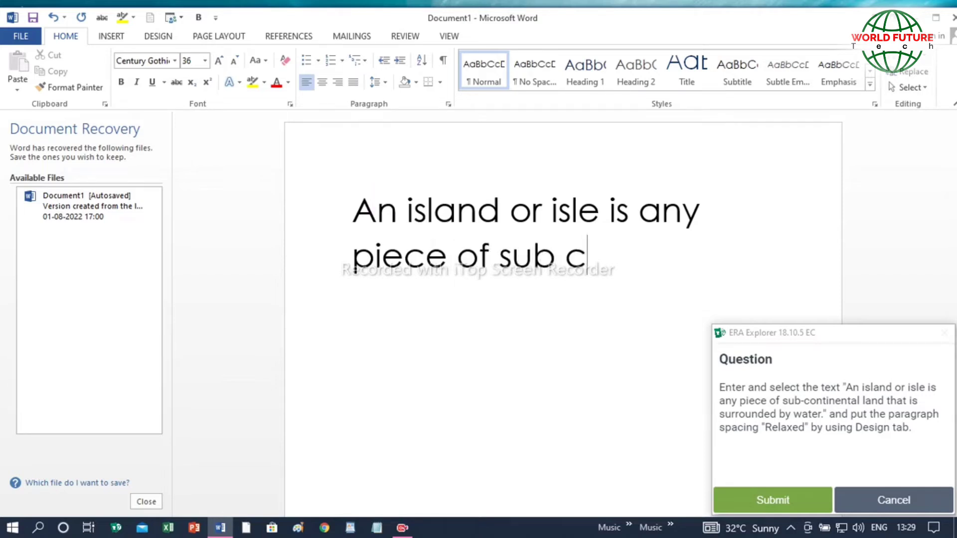
{"action": "type", "text": "ontinentsl"}
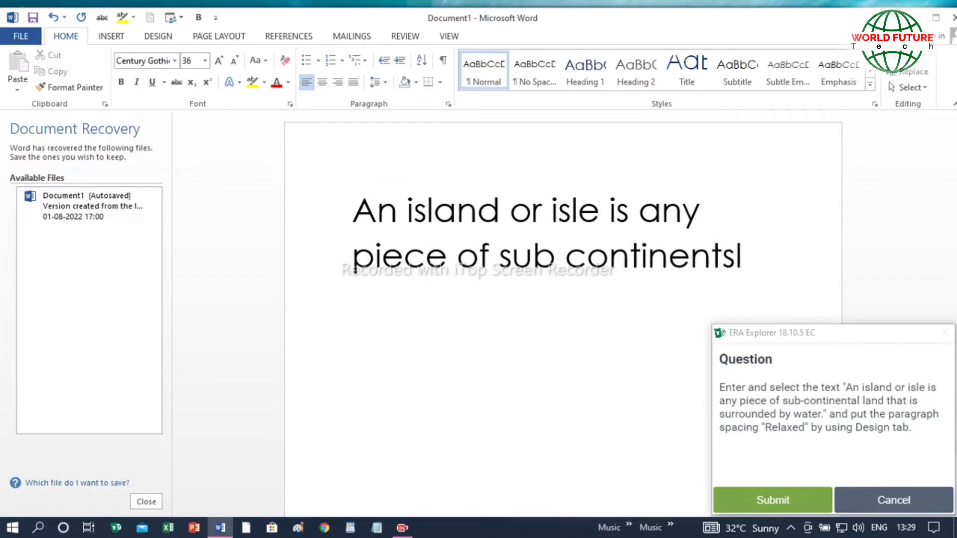
{"action": "key", "text": "BackSpace"}
{"action": "key", "text": "BackSpace"}
{"action": "type", "text": "al surro"}
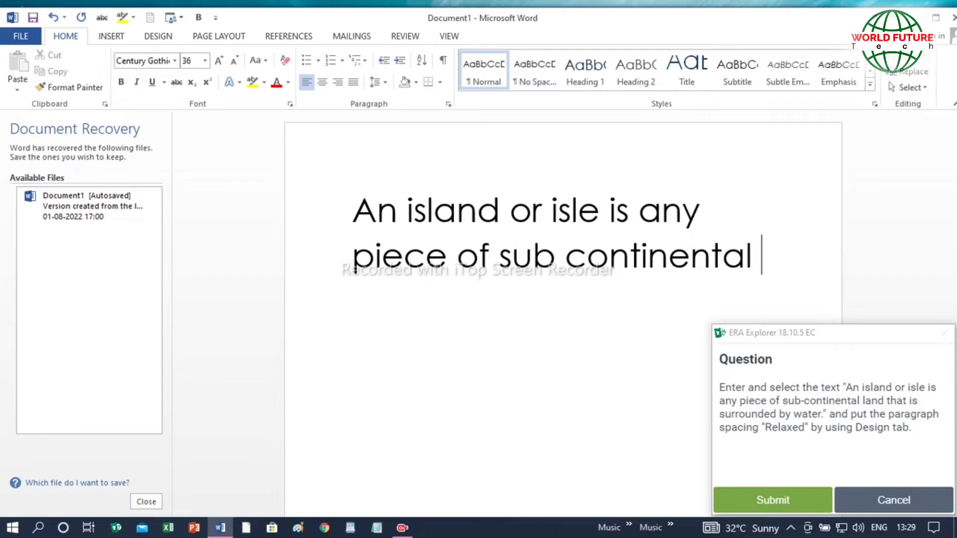
{"action": "type", "text": "u"}
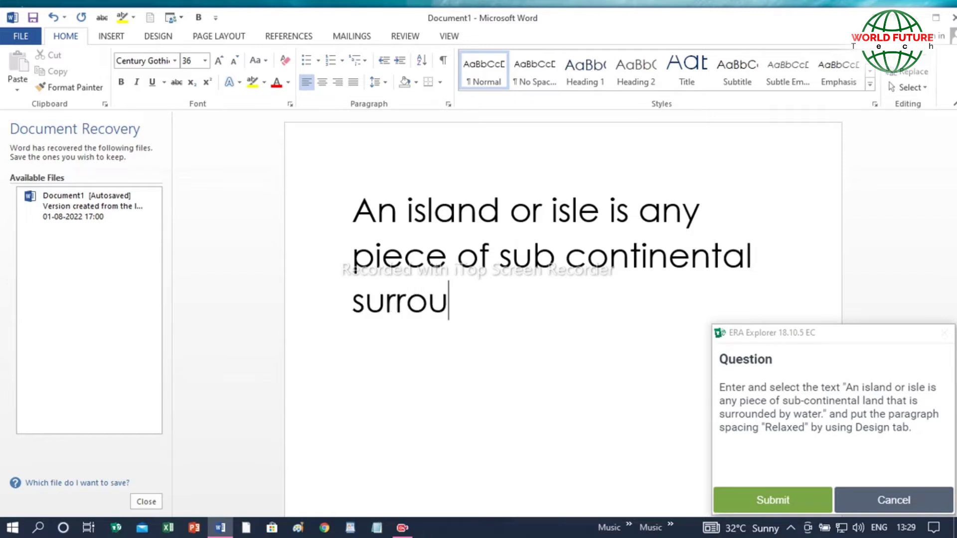
{"action": "type", "text": "nded "}
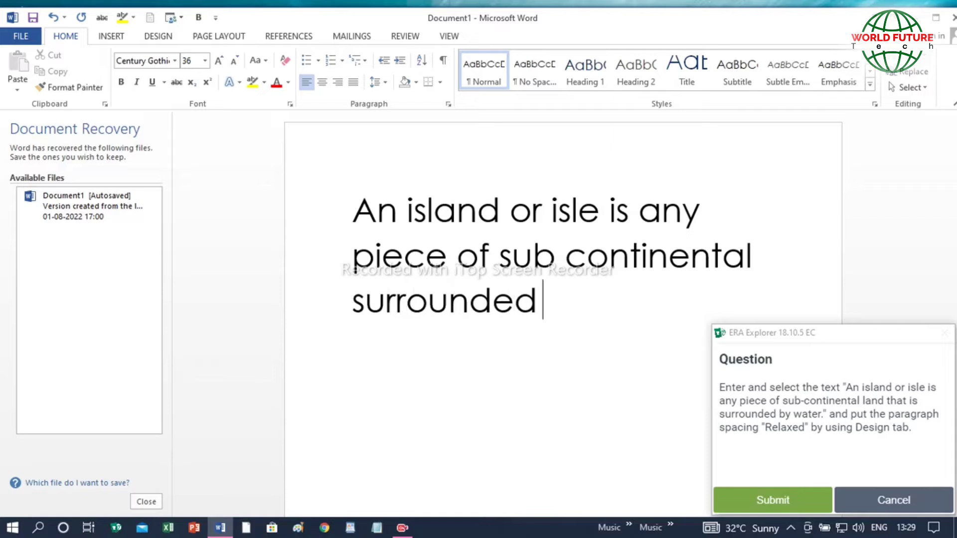
{"action": "type", "text": "by water."}
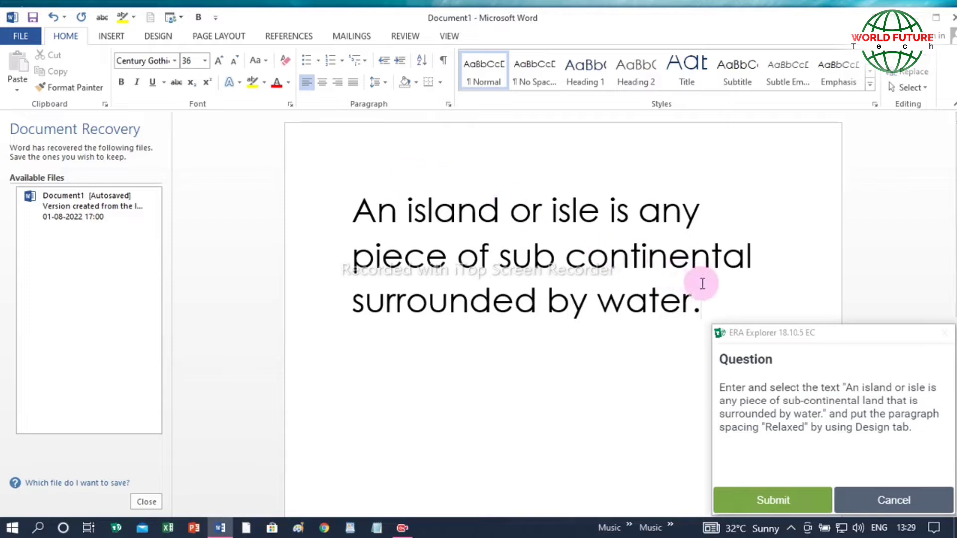
Apply the built-in Relaxed paragraph spacing to the whole island sentence.
{"action": "left_click_drag", "start_coordinate": [698, 304], "coordinate": [375, 222]}
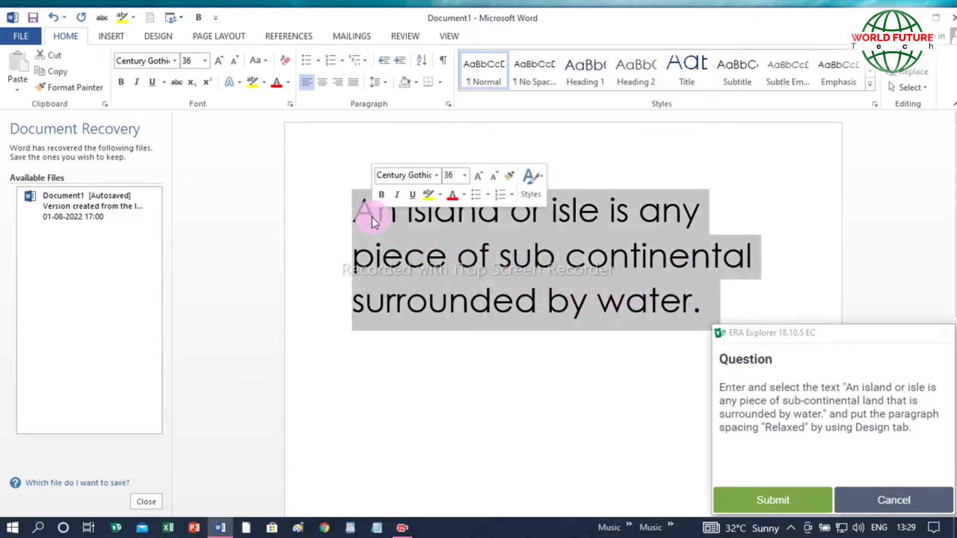
{"action": "left_click", "coordinate": [161, 40]}
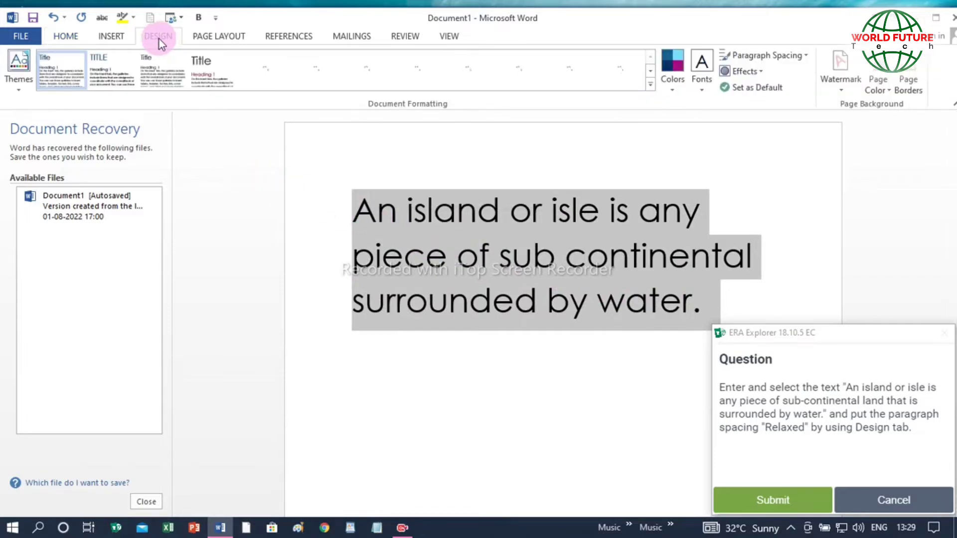
{"action": "left_click", "coordinate": [804, 57]}
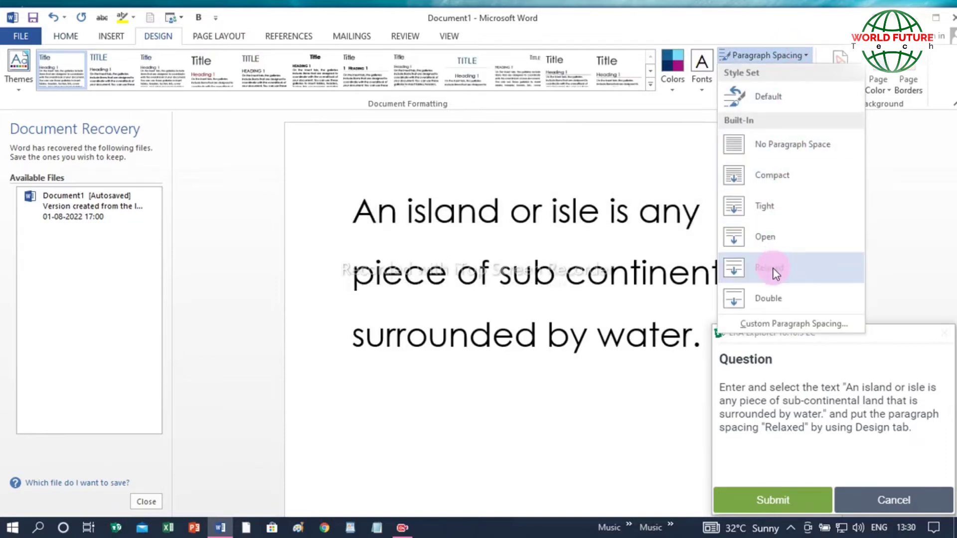
{"action": "left_click", "coordinate": [775, 270]}
{"action": "left_click", "coordinate": [616, 424]}
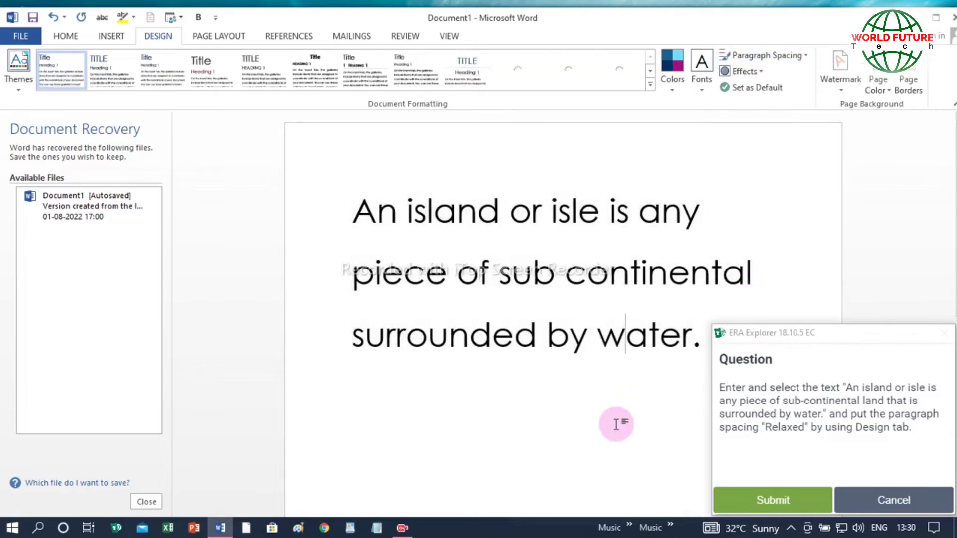
Submit the paragraph spacing answer, start exam question 7 and create a blank Word document for it.
{"action": "left_click", "coordinate": [746, 501]}
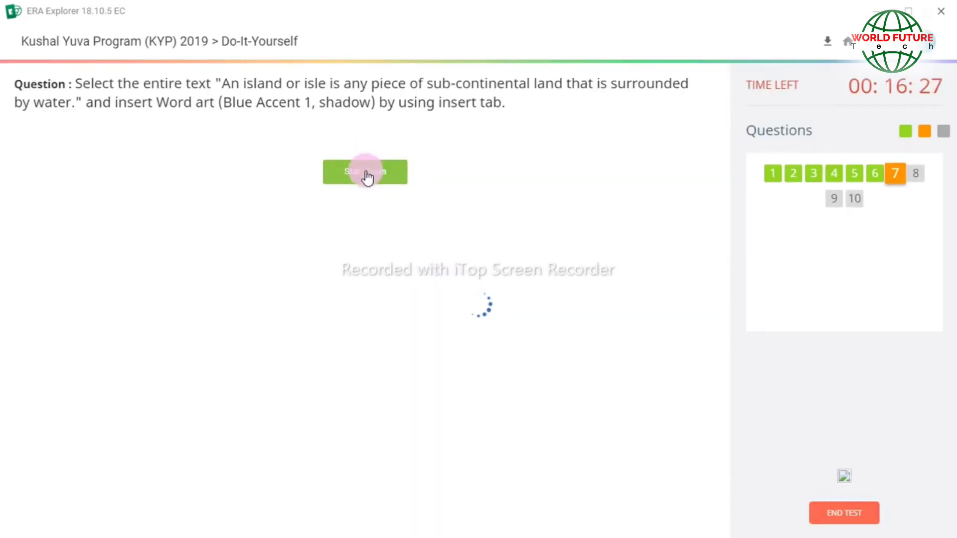
{"action": "left_click", "coordinate": [368, 175]}
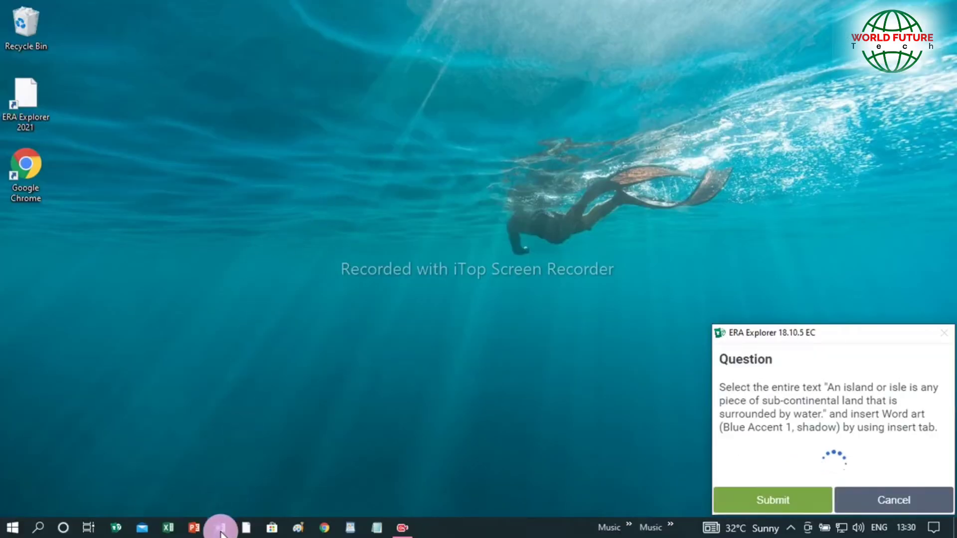
{"action": "left_click", "coordinate": [221, 530]}
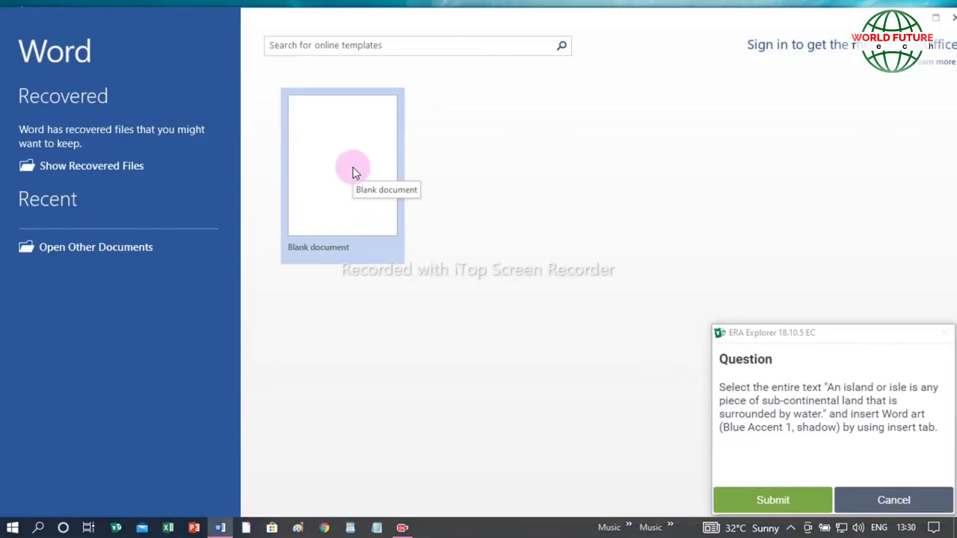
{"action": "left_click", "coordinate": [354, 168]}
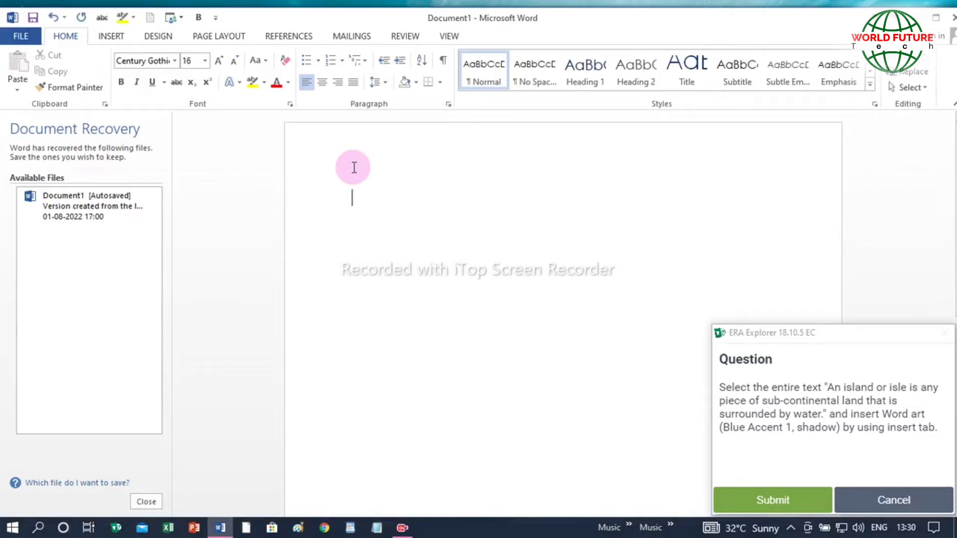
Enter the sentence "An island or isle is any piece of sub continental land that is surrounded by water." in the document.
{"action": "type", "text": "An "}
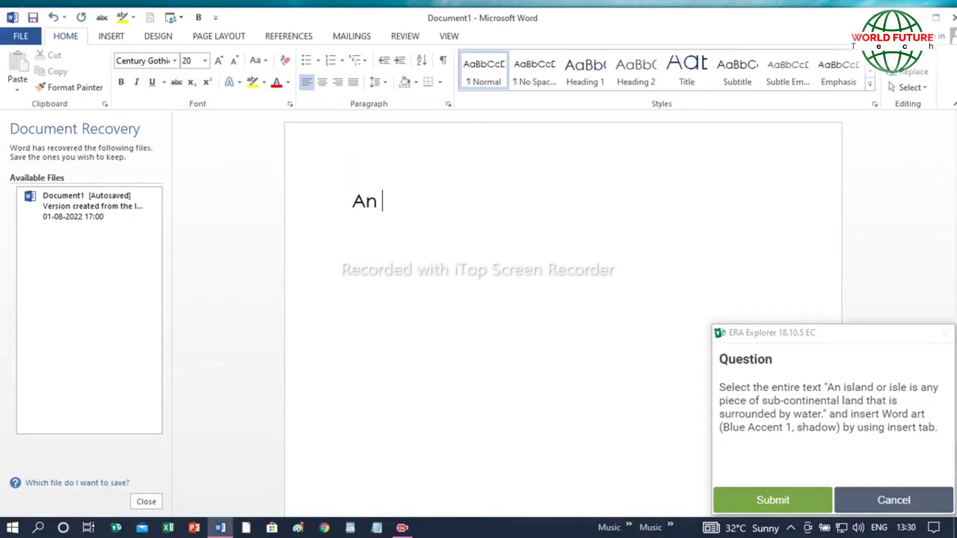
{"action": "type", "text": "island o"}
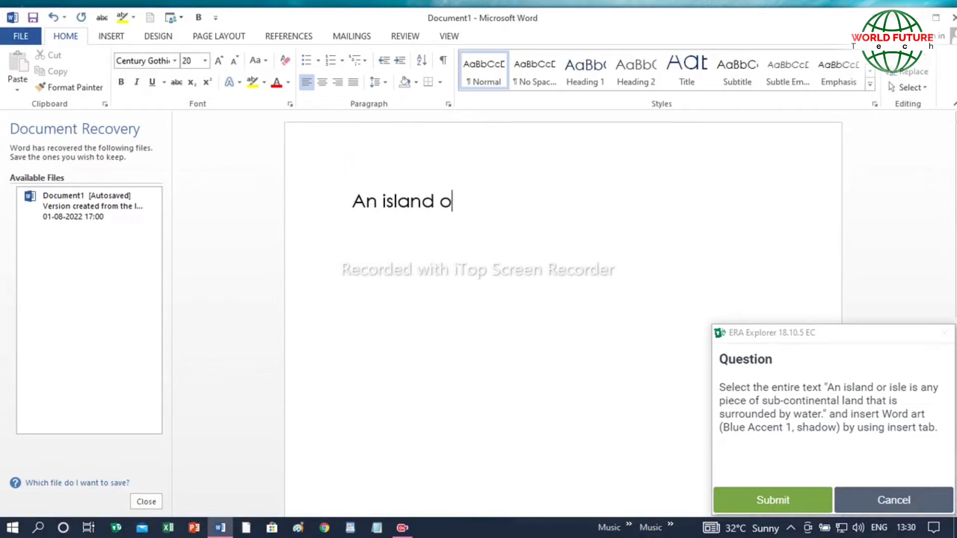
{"action": "type", "text": "r isle "}
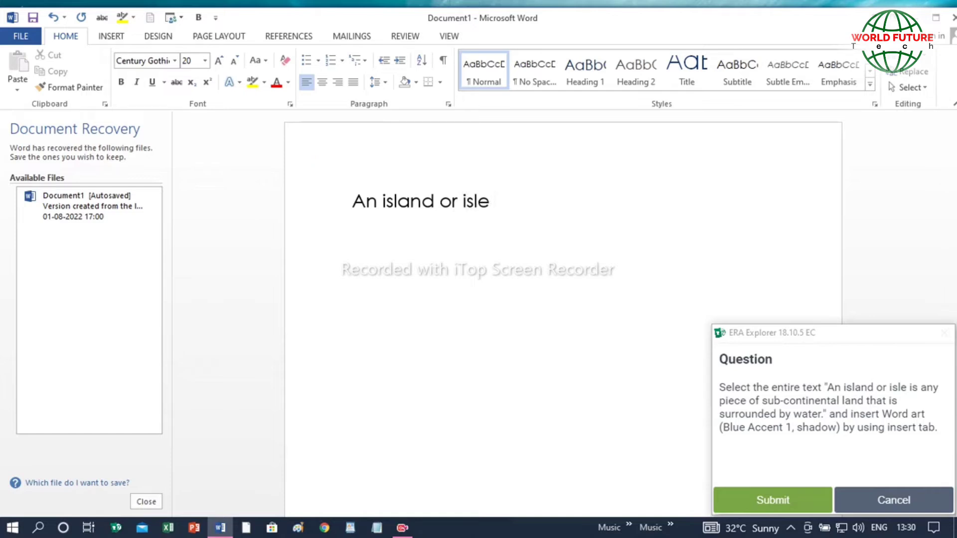
{"action": "type", "text": "is any pi"}
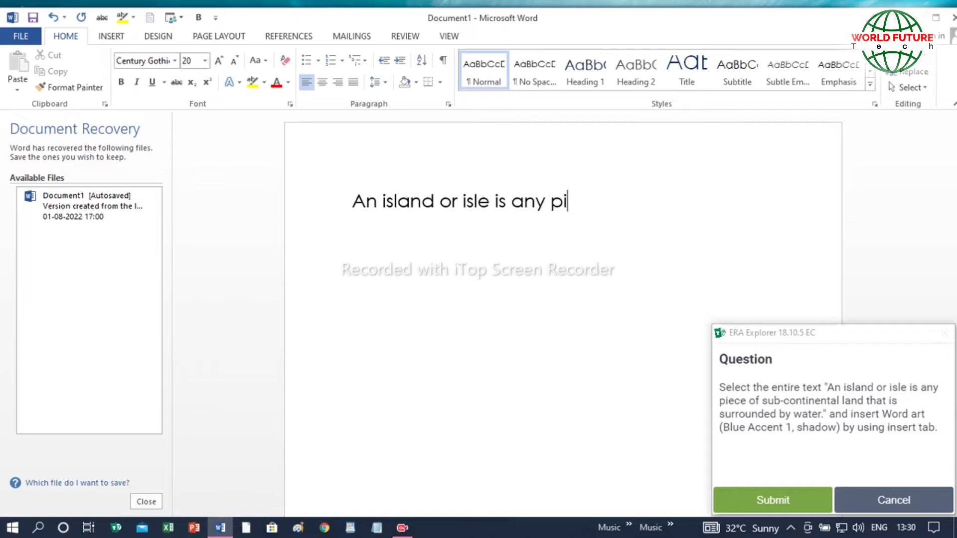
{"action": "type", "text": "ece of sub c"}
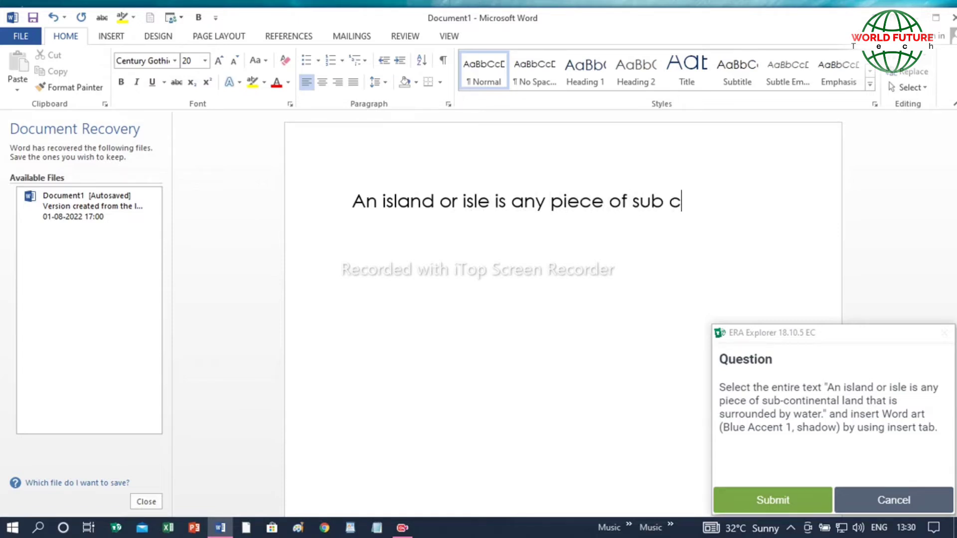
{"action": "type", "text": "ontinen"}
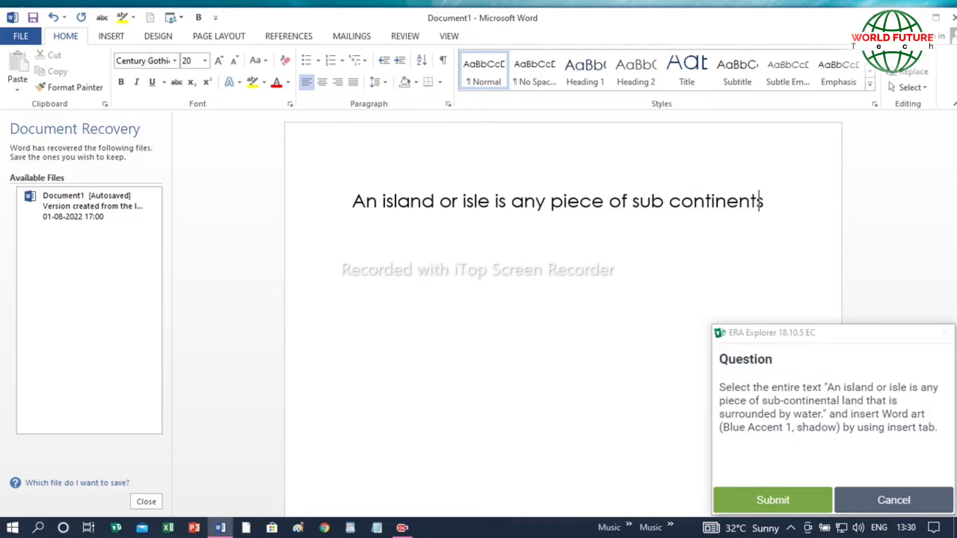
{"action": "type", "text": "ts"}
{"action": "key", "text": "BackSpace"}
{"action": "type", "text": "a"}
{"action": "type", "text": "l land tha"}
{"action": "type", "text": "t i"}
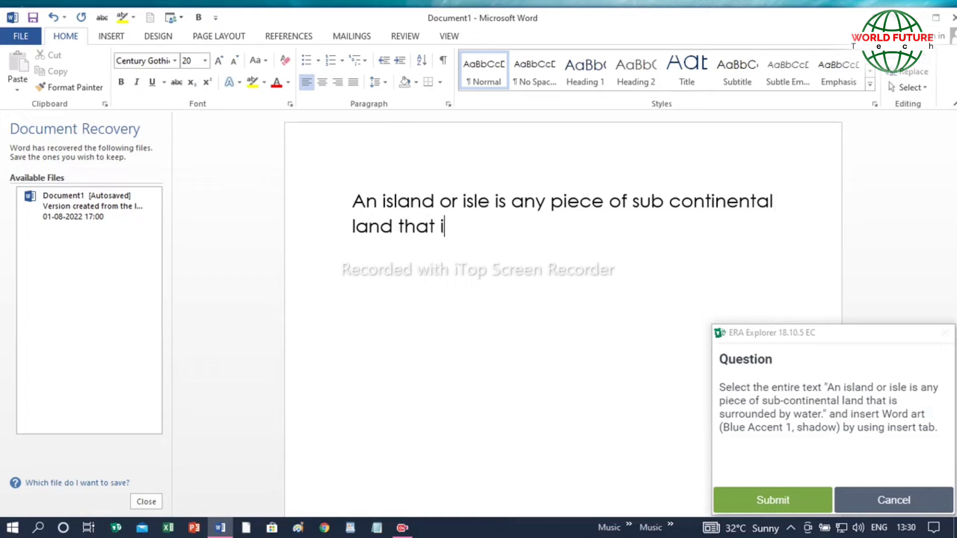
{"action": "type", "text": "s surro"}
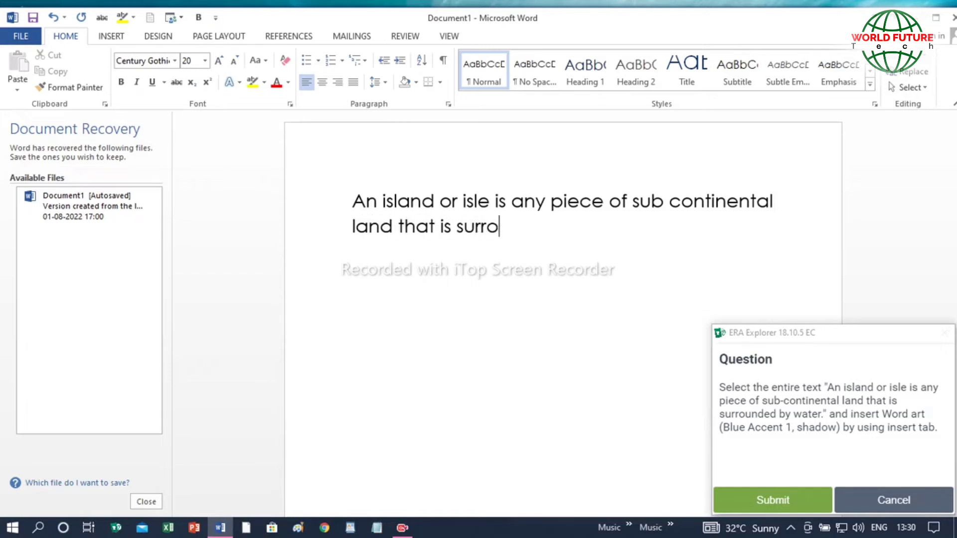
{"action": "type", "text": "unded "}
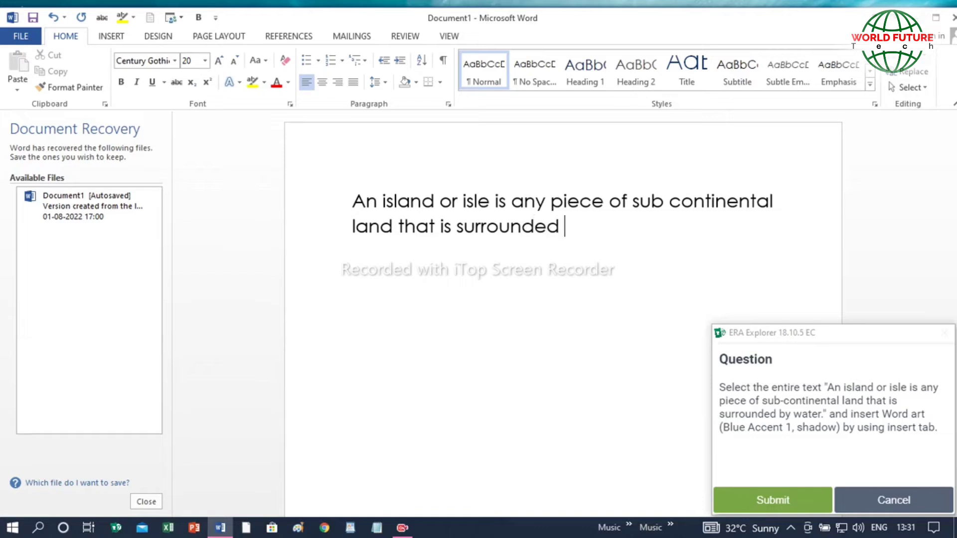
{"action": "type", "text": "by water."}
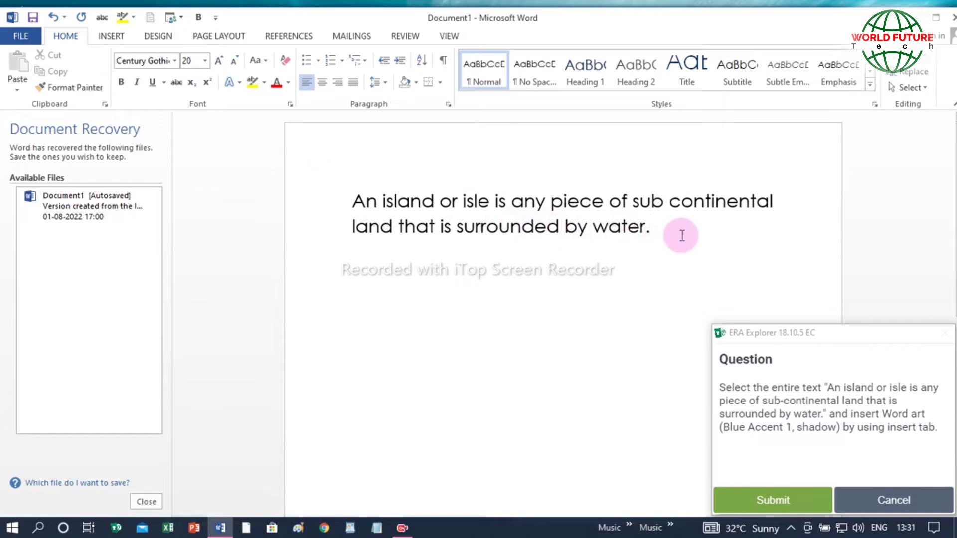
Convert the whole island sentence to WordArt in the Blue, Accent 1, Shadow style.
{"action": "left_click_drag", "start_coordinate": [678, 232], "coordinate": [363, 201]}
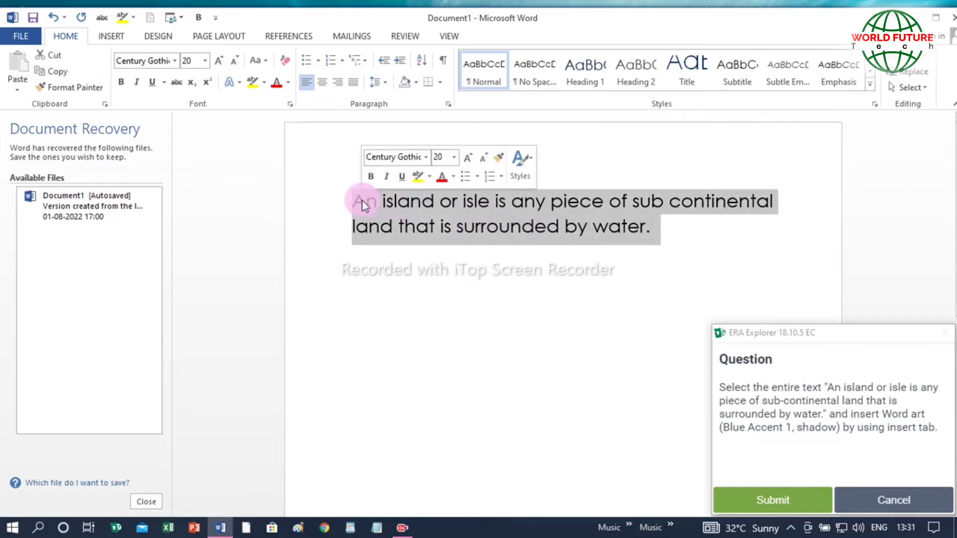
{"action": "left_click", "coordinate": [113, 38]}
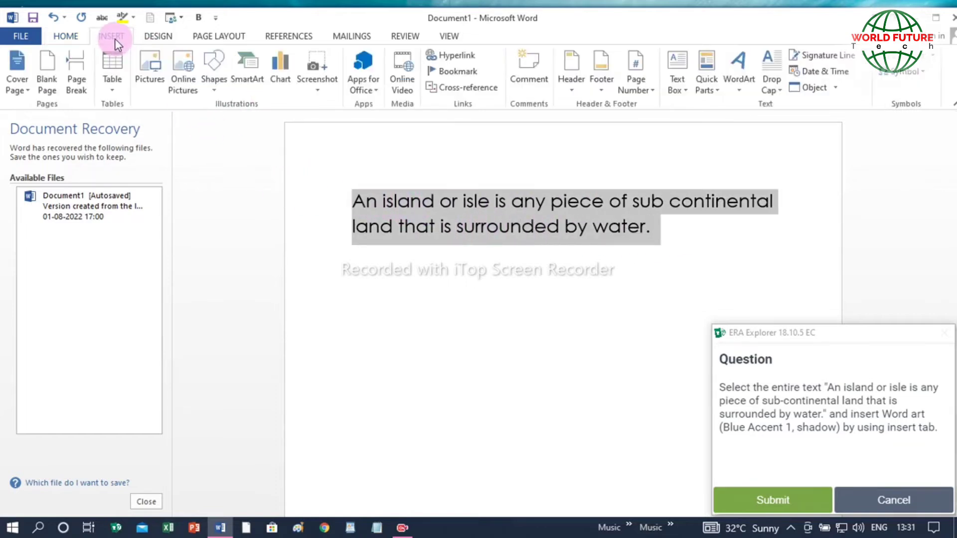
{"action": "left_click", "coordinate": [739, 91]}
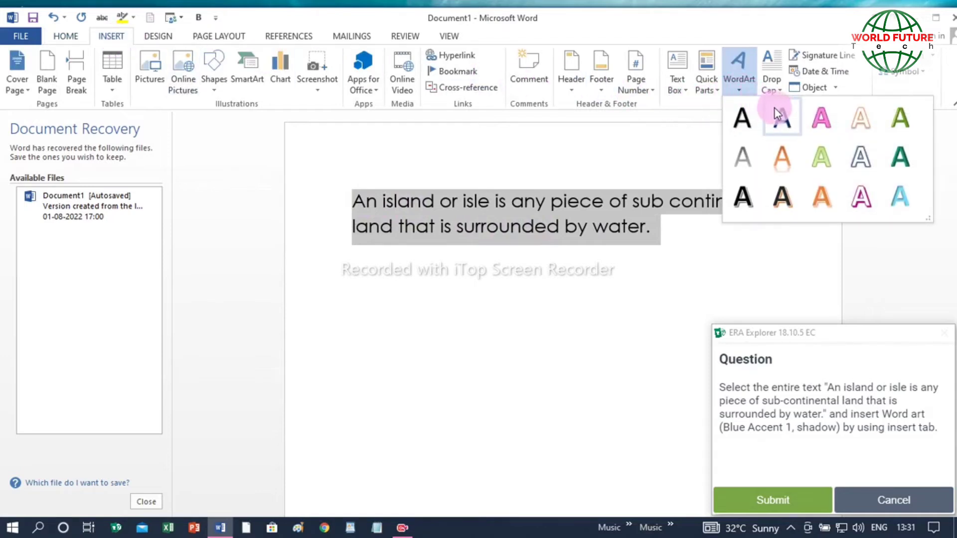
{"action": "left_click", "coordinate": [792, 127]}
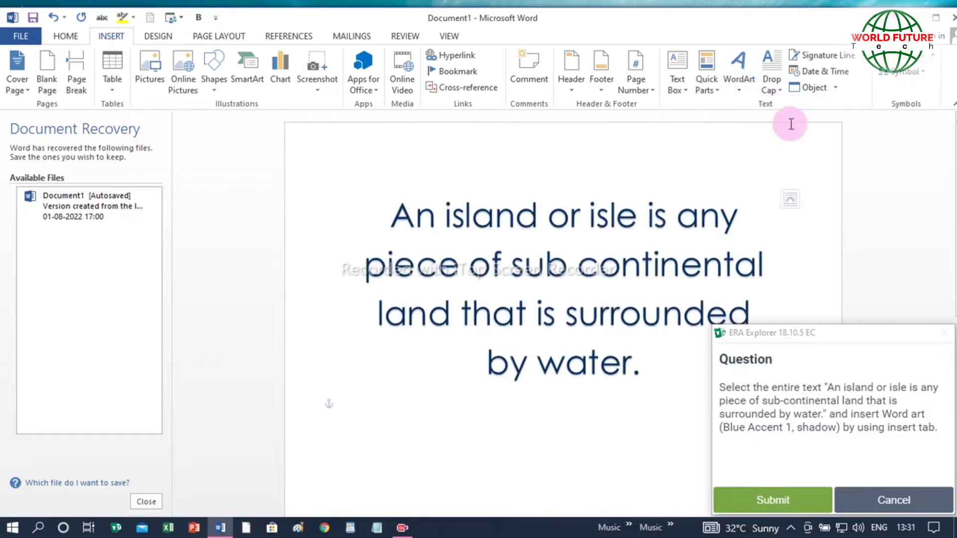
{"action": "left_click", "coordinate": [667, 425]}
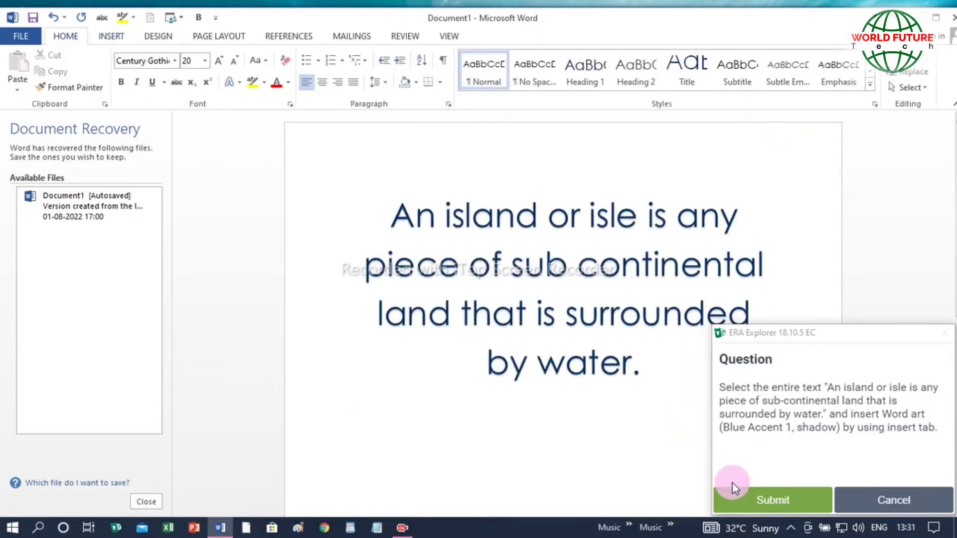
Submit the WordArt answer, start exam question 8 and create a blank Word document for it.
{"action": "left_click", "coordinate": [739, 496]}
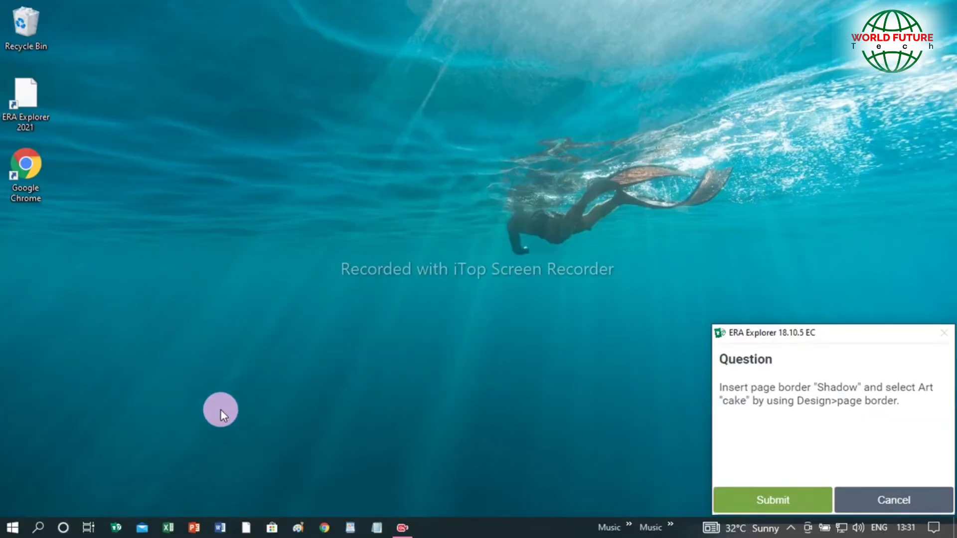
{"action": "left_click", "coordinate": [221, 526]}
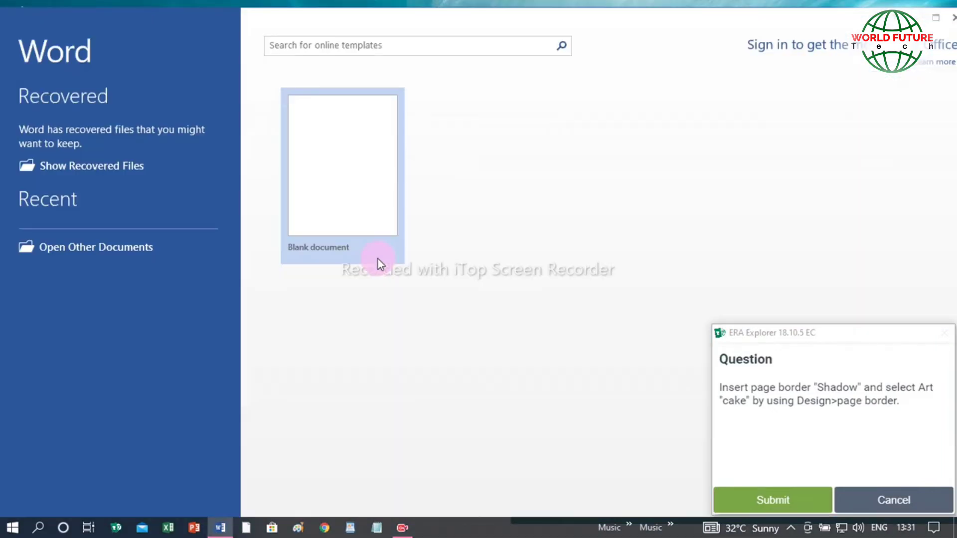
{"action": "left_click", "coordinate": [330, 178]}
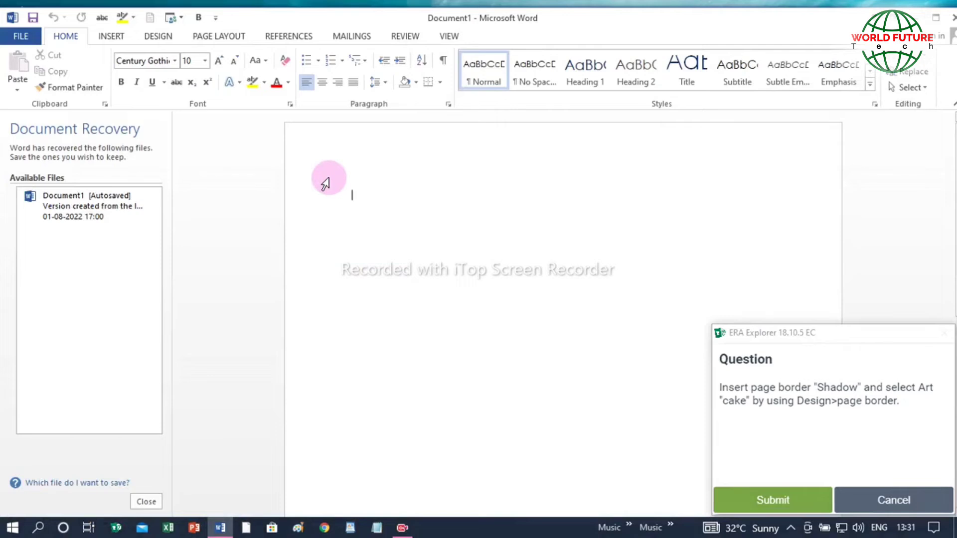
Add a Box page border with the cake slice art to the whole document.
{"action": "left_click", "coordinate": [161, 40]}
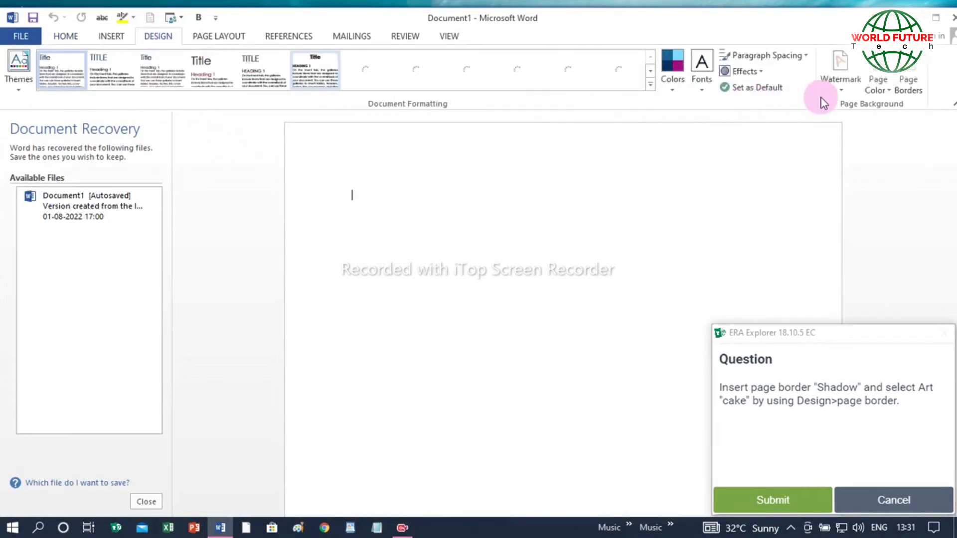
{"action": "left_click", "coordinate": [909, 86]}
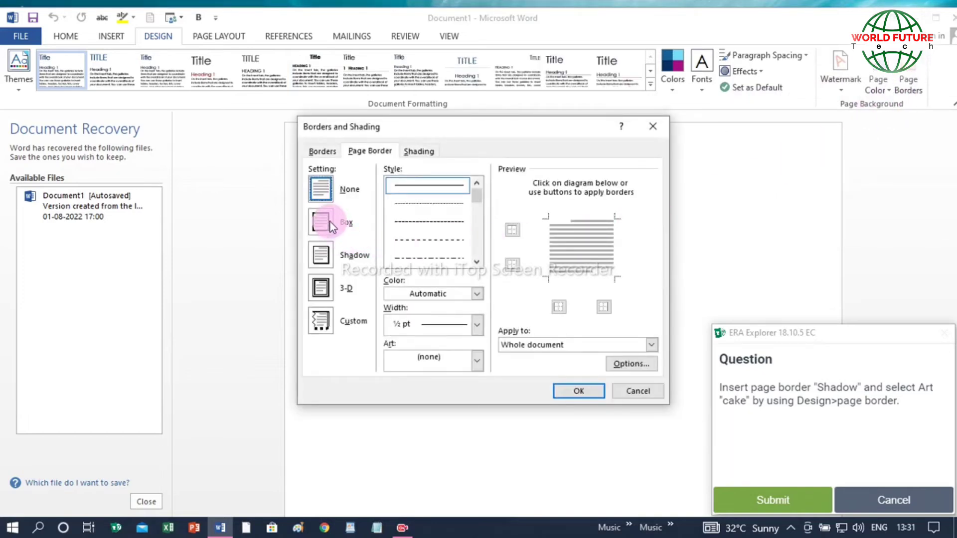
{"action": "left_click", "coordinate": [330, 222]}
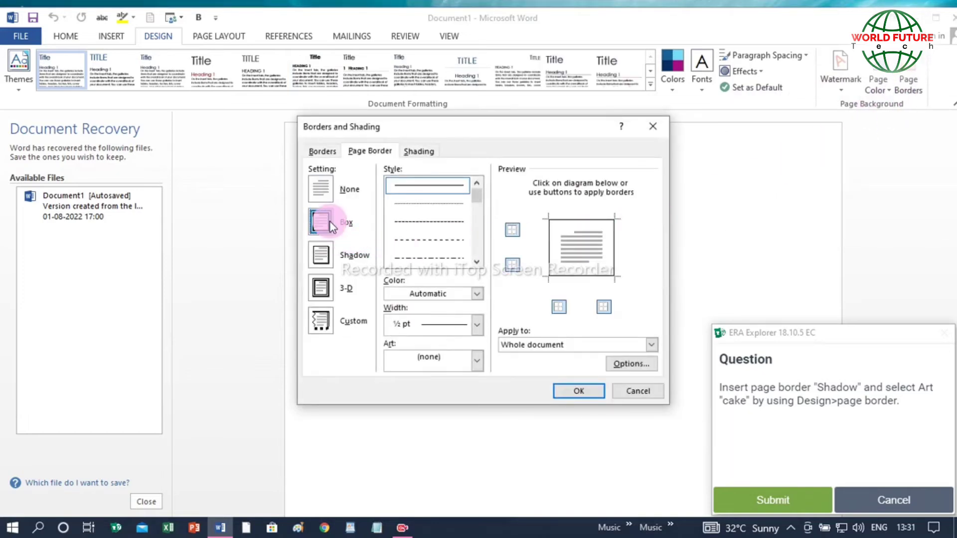
{"action": "left_click", "coordinate": [478, 364]}
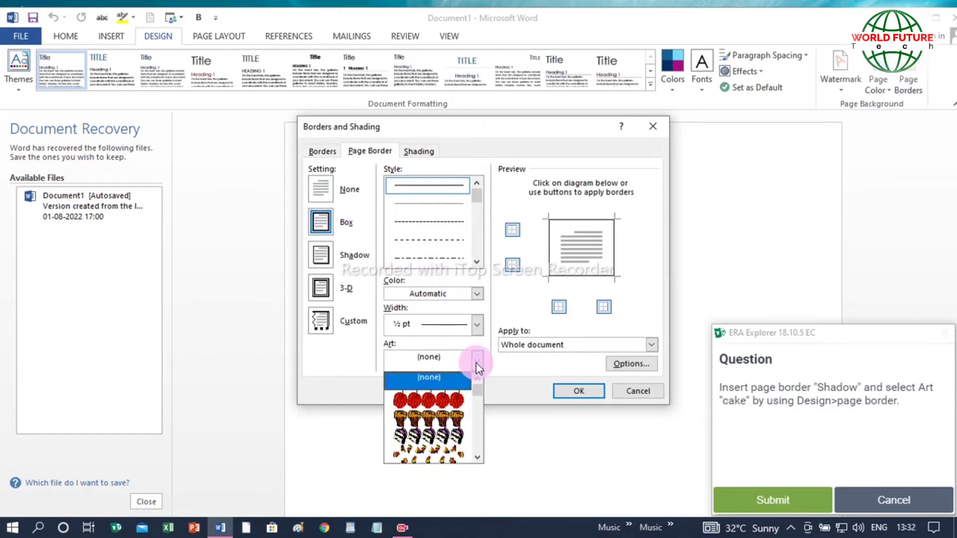
{"action": "left_click", "coordinate": [431, 437]}
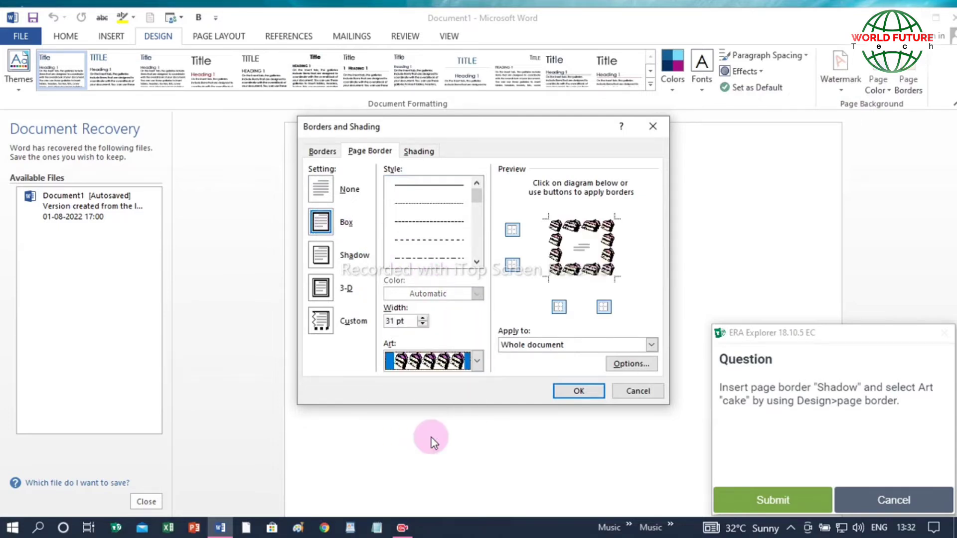
{"action": "left_click", "coordinate": [565, 393]}
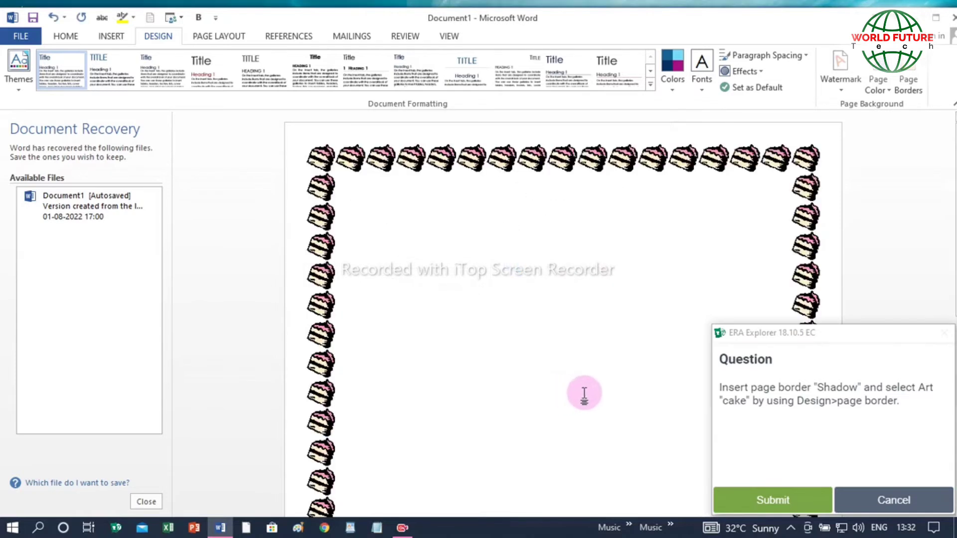
Submit the page border answer, start exam question 9 and create a blank Word document for it.
{"action": "left_click", "coordinate": [740, 501]}
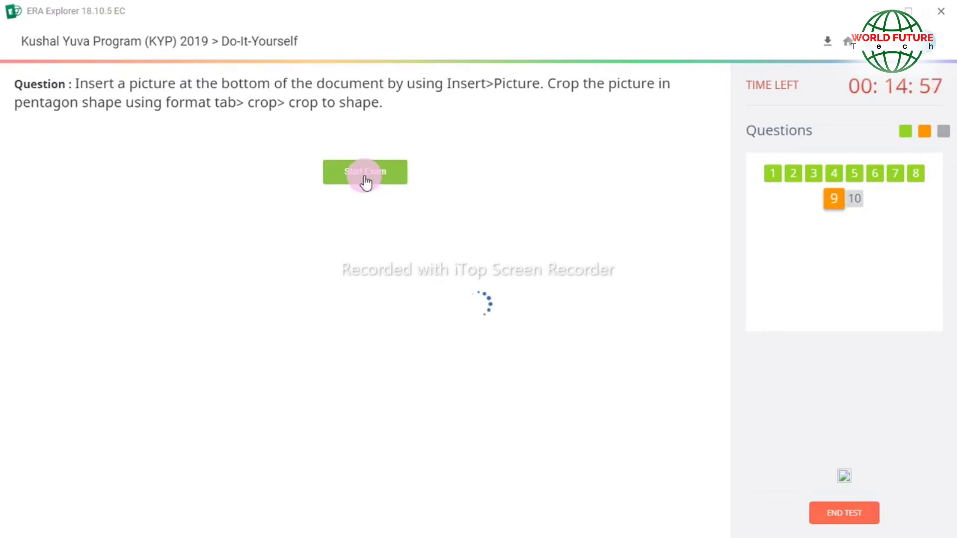
{"action": "left_click", "coordinate": [364, 176]}
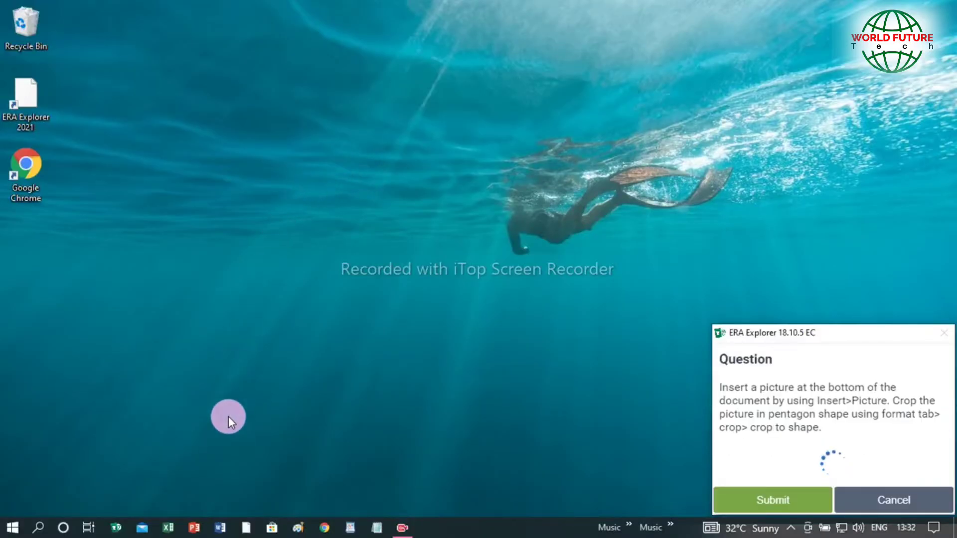
{"action": "left_click", "coordinate": [217, 527]}
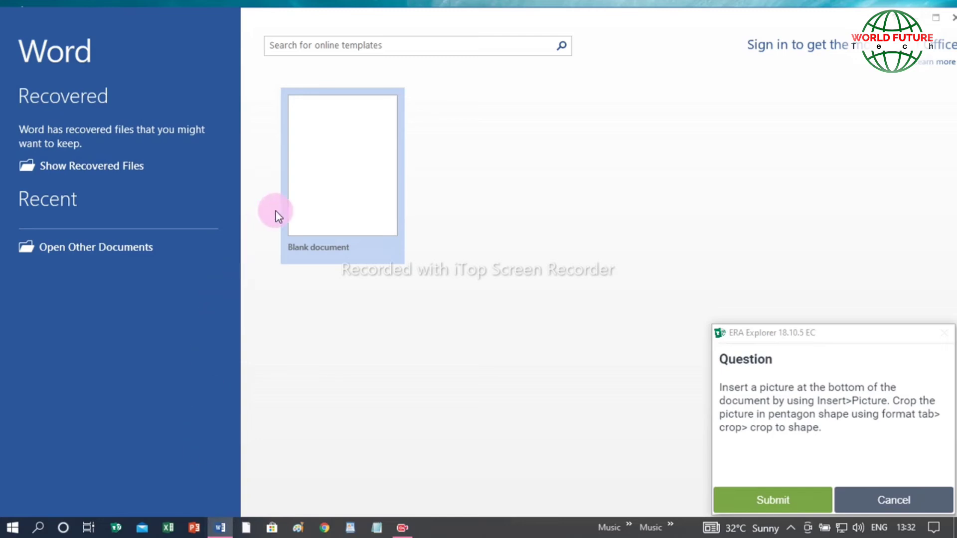
{"action": "left_click", "coordinate": [327, 182]}
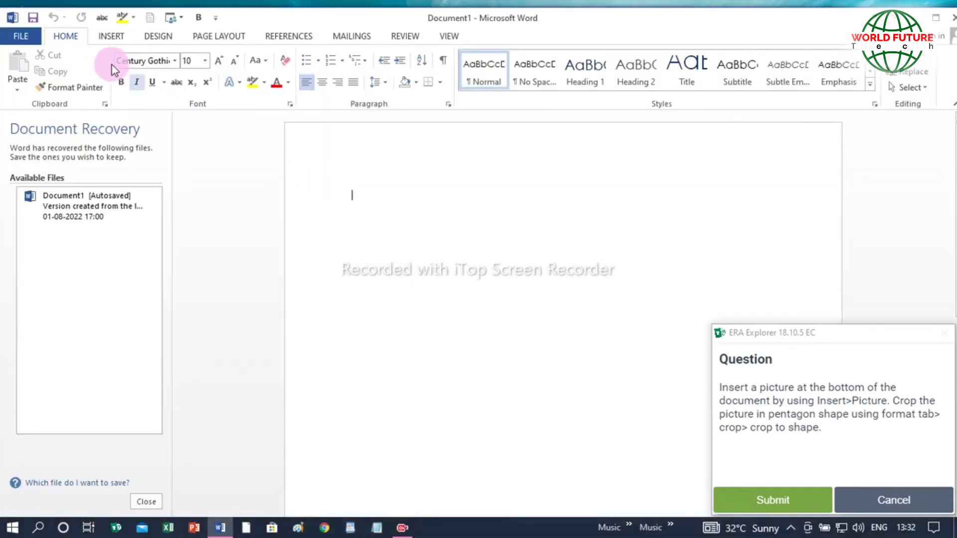
Insert the picture Capture from the Pictures folder into the document.
{"action": "left_click", "coordinate": [105, 33]}
{"action": "left_click", "coordinate": [153, 70]}
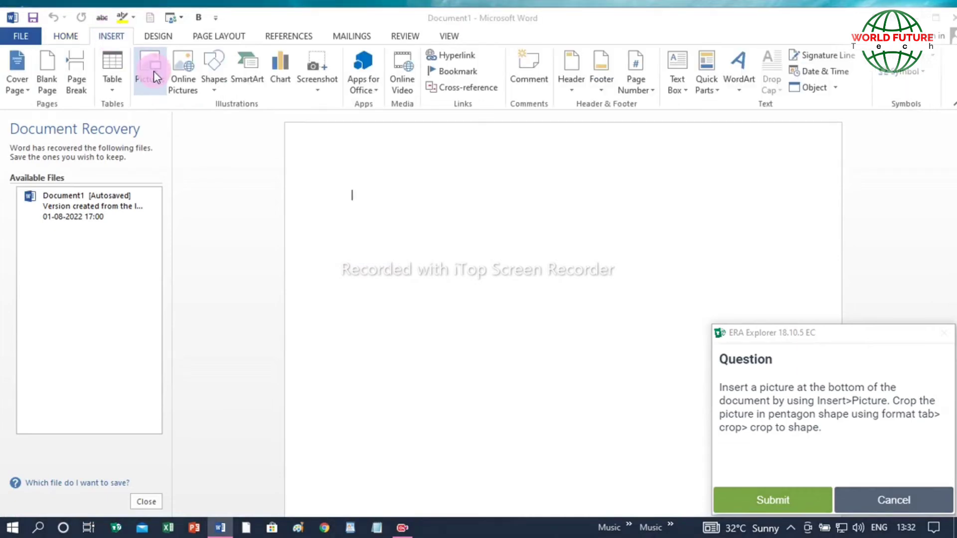
{"action": "left_click", "coordinate": [324, 129]}
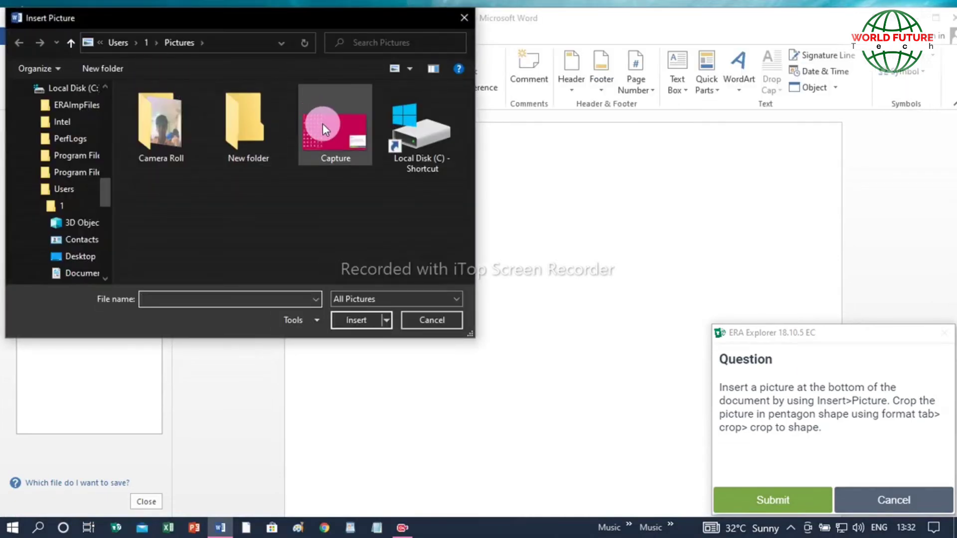
{"action": "left_click", "coordinate": [331, 131]}
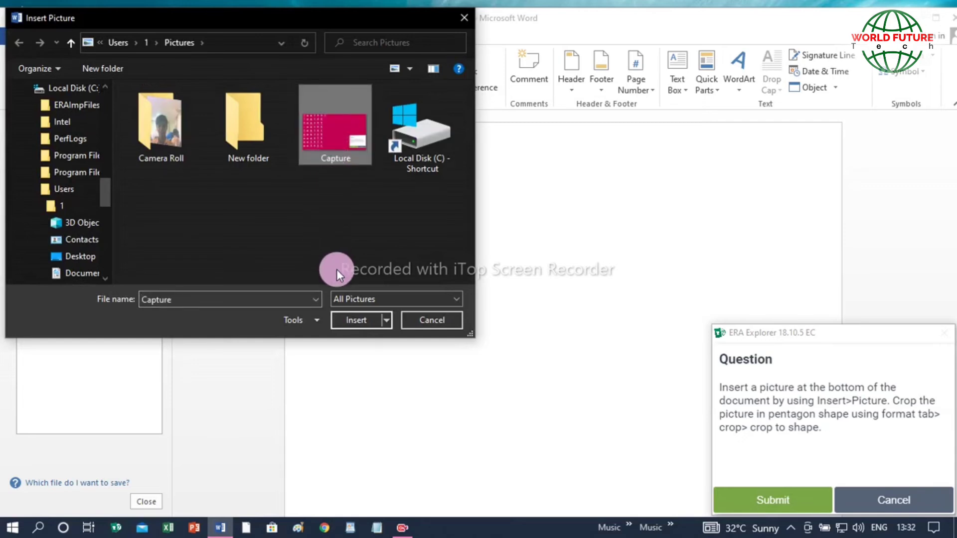
{"action": "left_click", "coordinate": [344, 321]}
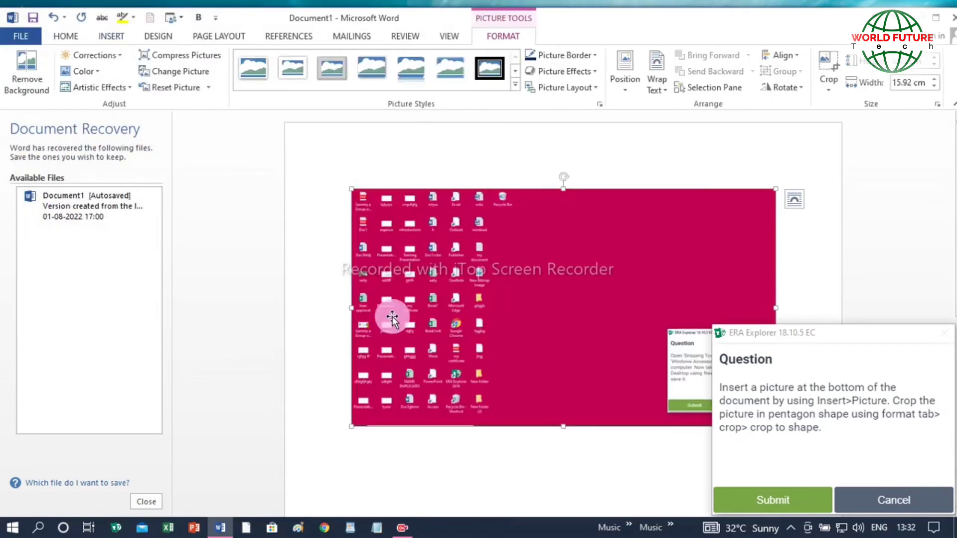
Crop away the right part of the inserted picture, leaving it about 11.19 cm wide.
{"action": "left_click", "coordinate": [824, 89]}
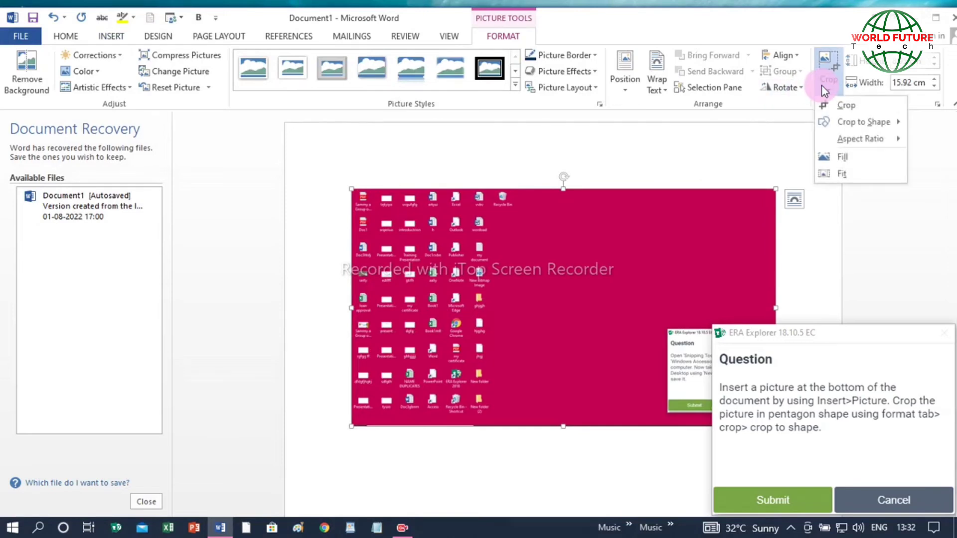
{"action": "left_click", "coordinate": [854, 106]}
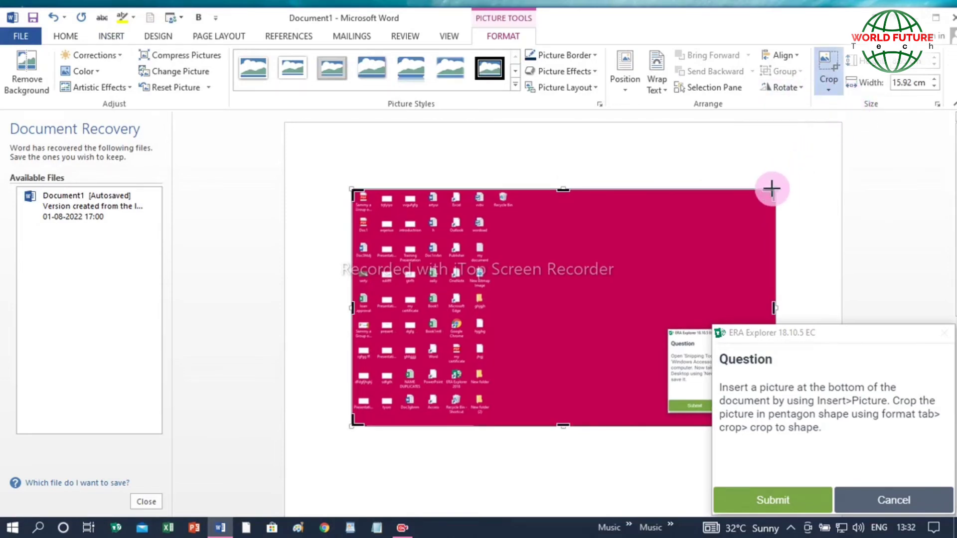
{"action": "left_click_drag", "start_coordinate": [772, 188], "coordinate": [648, 189]}
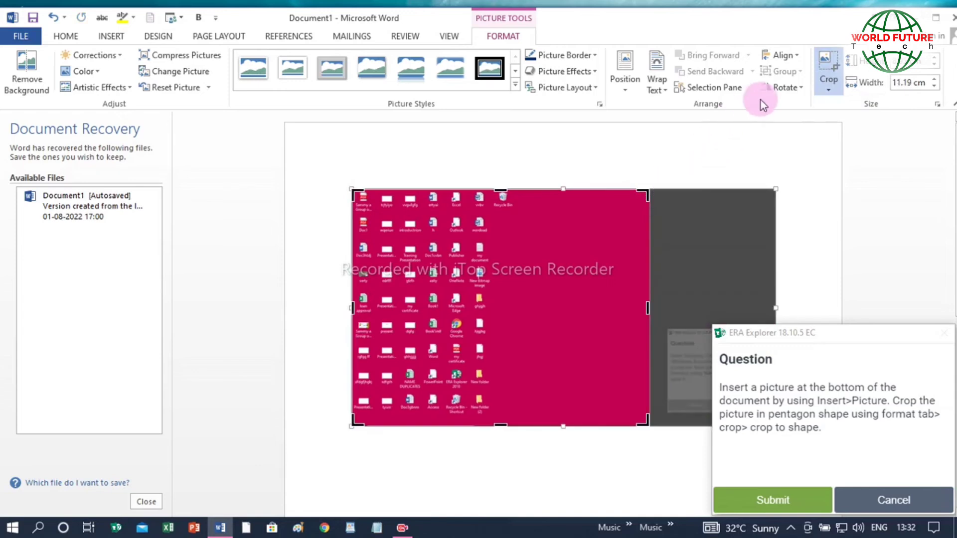
Apply the crop to the picture and submit the answer to exam question 9.
{"action": "left_click", "coordinate": [830, 76]}
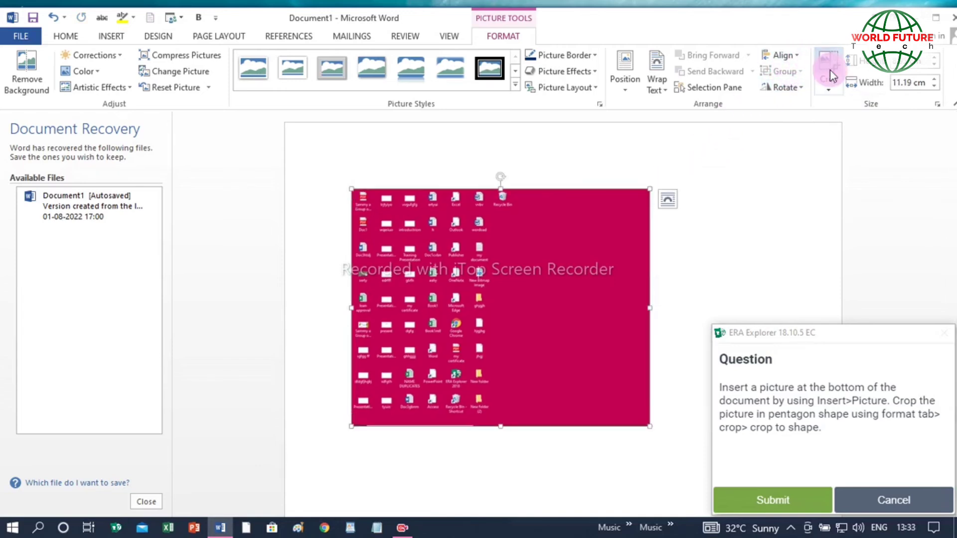
{"action": "left_click", "coordinate": [746, 245]}
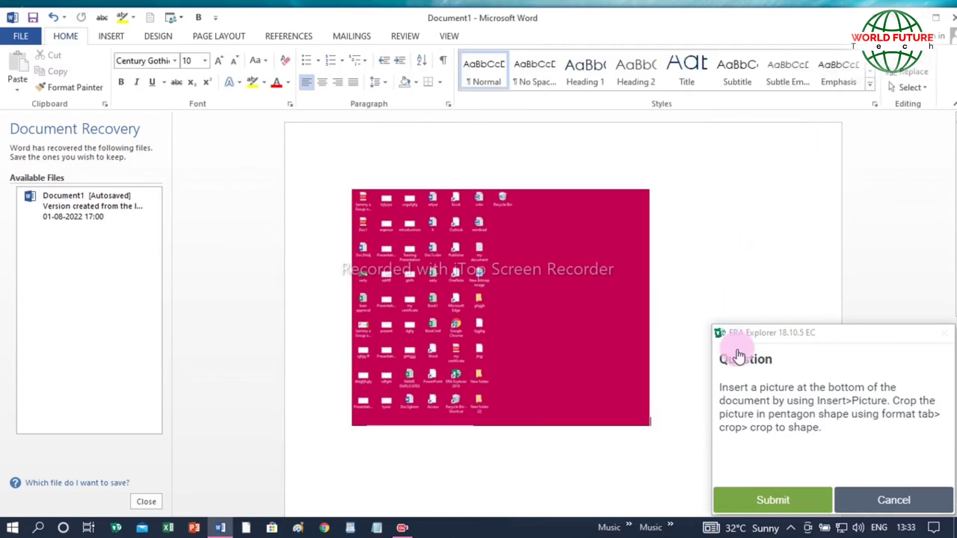
{"action": "left_click", "coordinate": [743, 492]}
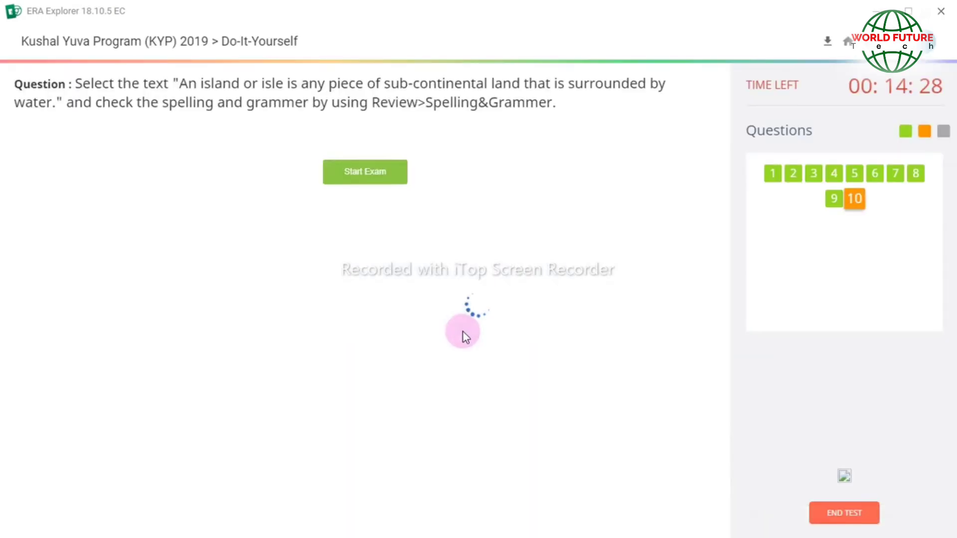
Start exam question 10 and create a blank Word document for it.
{"action": "left_click", "coordinate": [362, 179]}
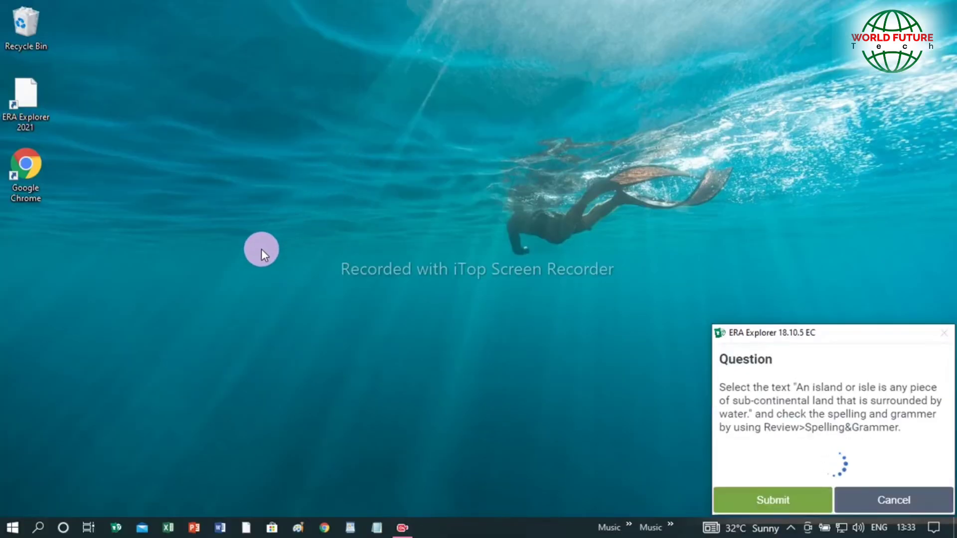
{"action": "left_click", "coordinate": [219, 529]}
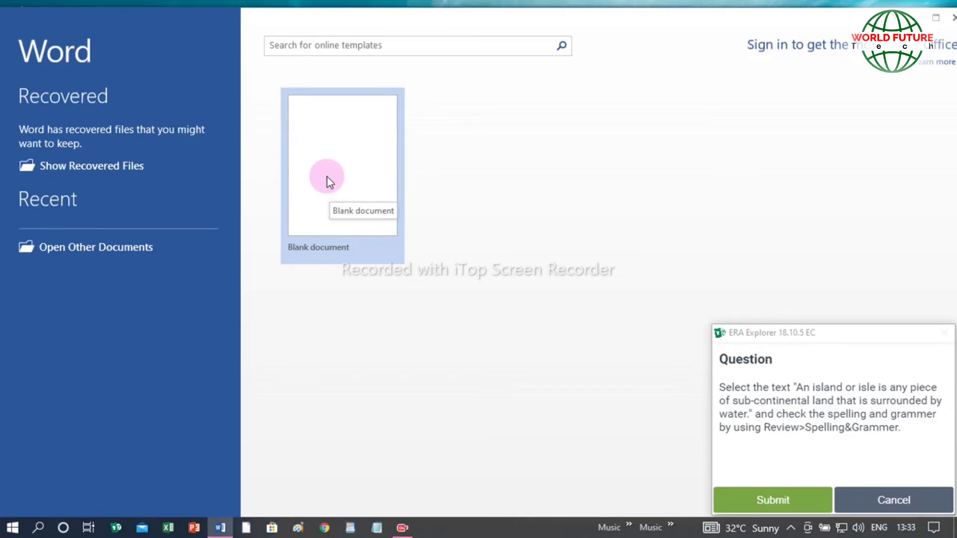
{"action": "left_click", "coordinate": [327, 178]}
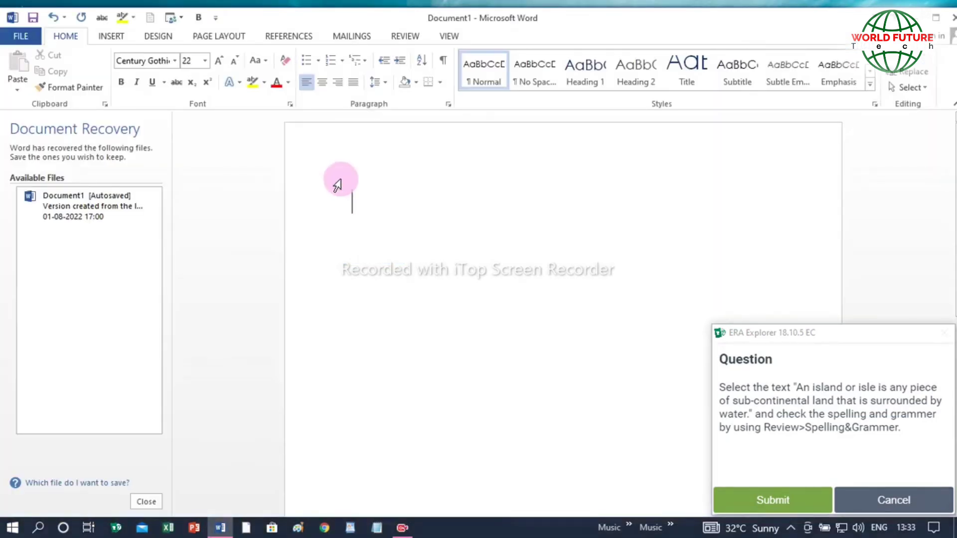
Write "An island or isle is piece of sub continental land that is surrounded by water." in the document.
{"action": "type", "text": "An isla"}
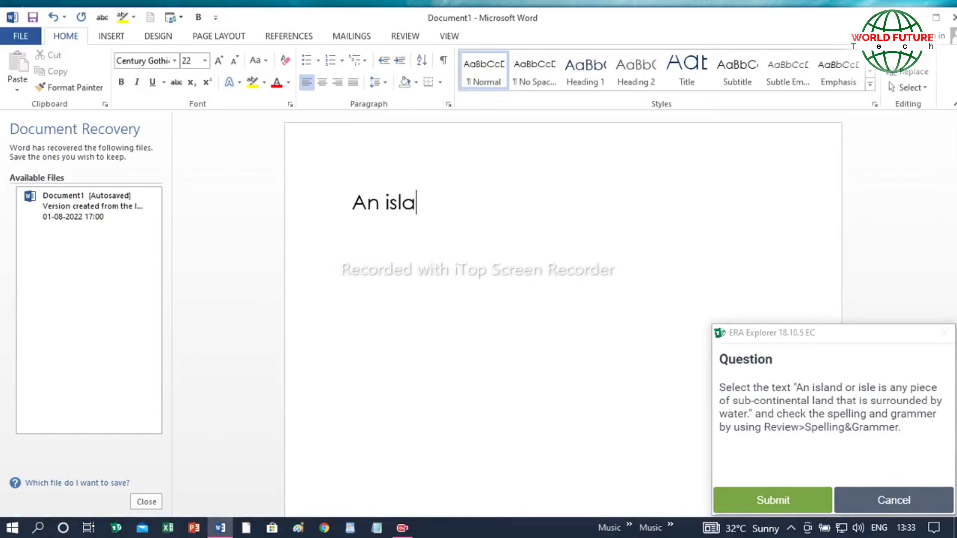
{"action": "type", "text": "nd or isle"}
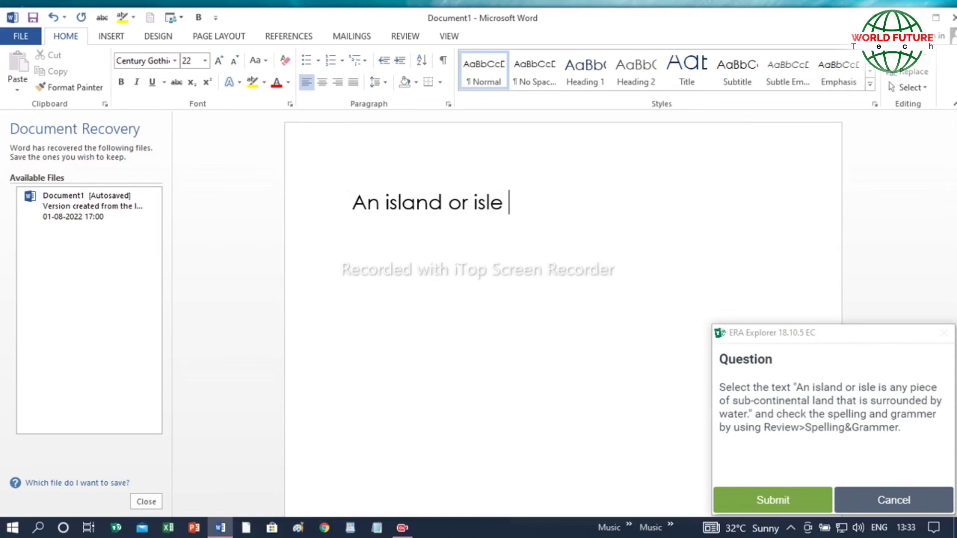
{"action": "type", "text": " is pie"}
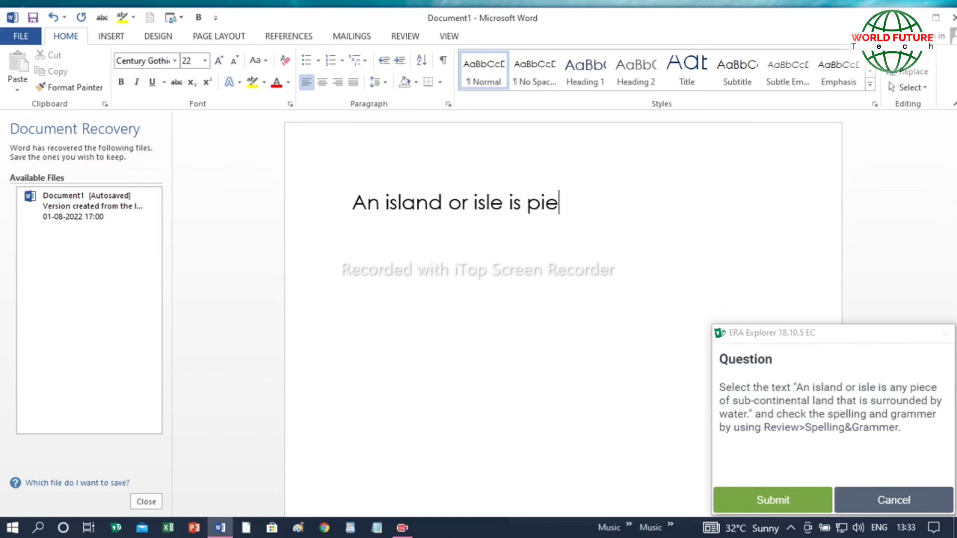
{"action": "type", "text": "ce of"}
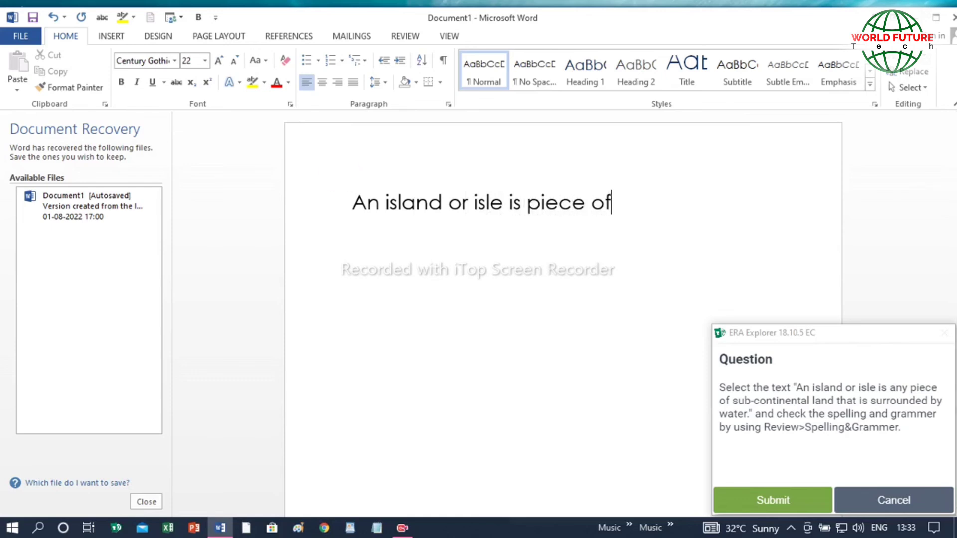
{"action": "type", "text": " sub c"}
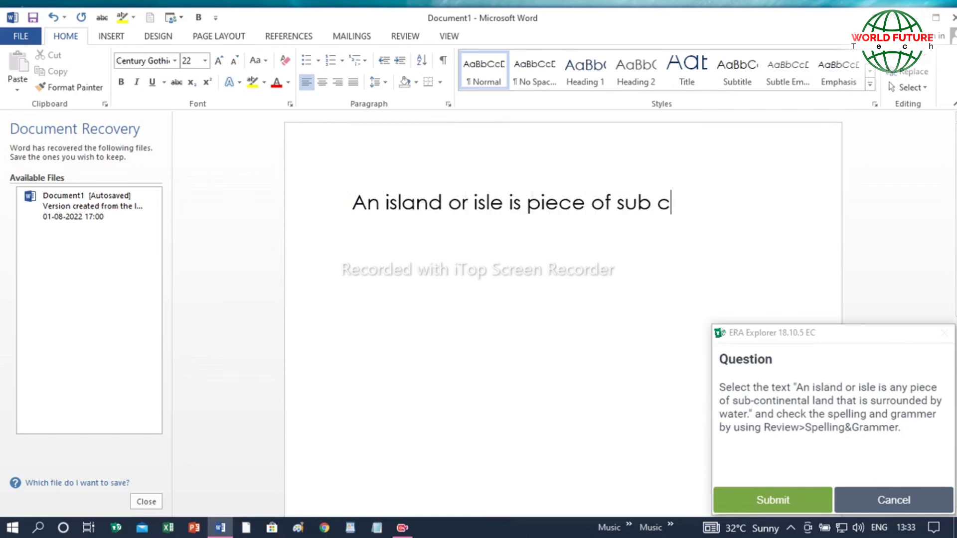
{"action": "type", "text": "ontine"}
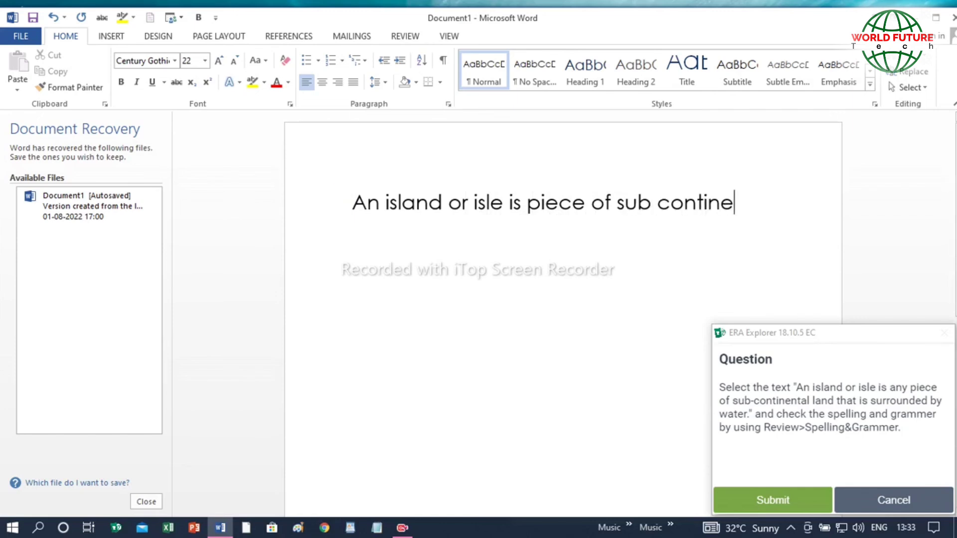
{"action": "type", "text": "ntal "}
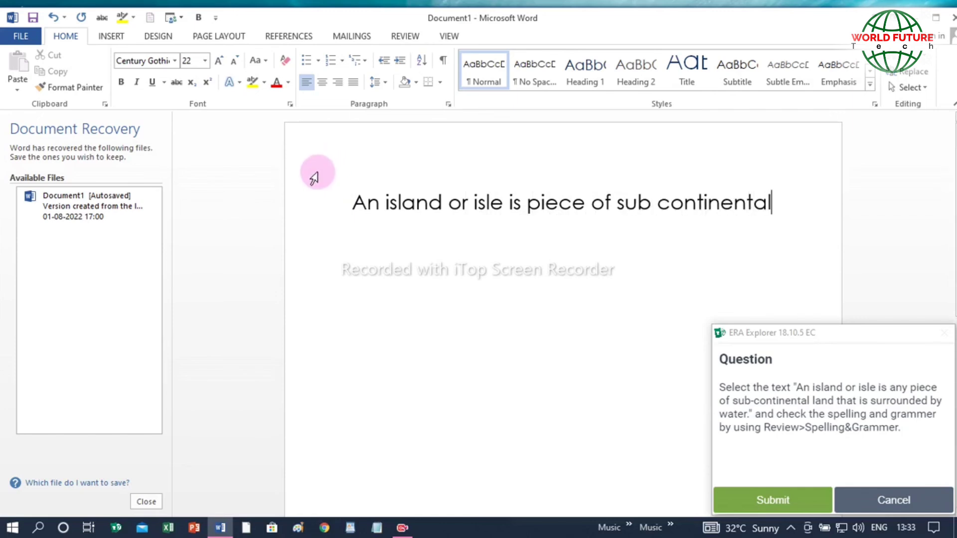
{"action": "type", "text": "t"}
{"action": "key", "text": "BackSpace"}
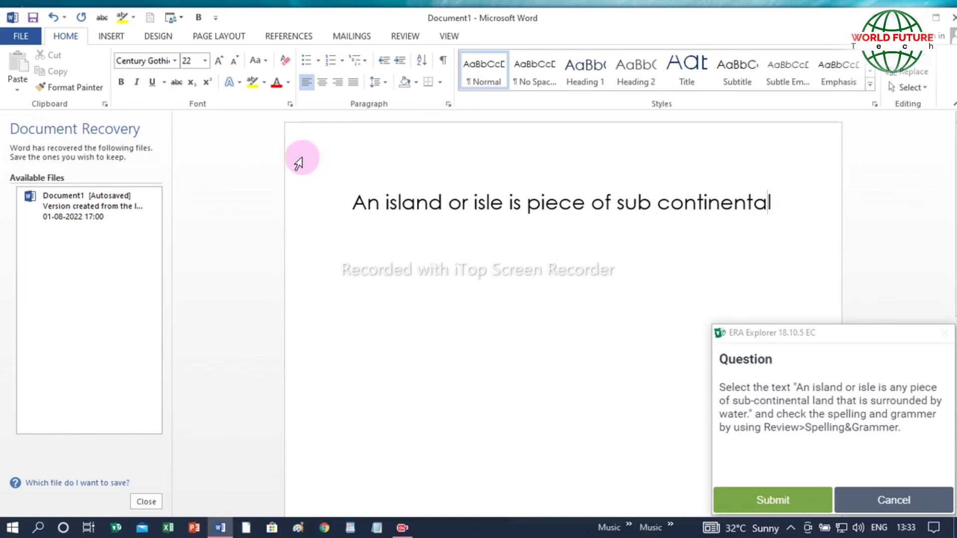
{"action": "type", "text": "land"}
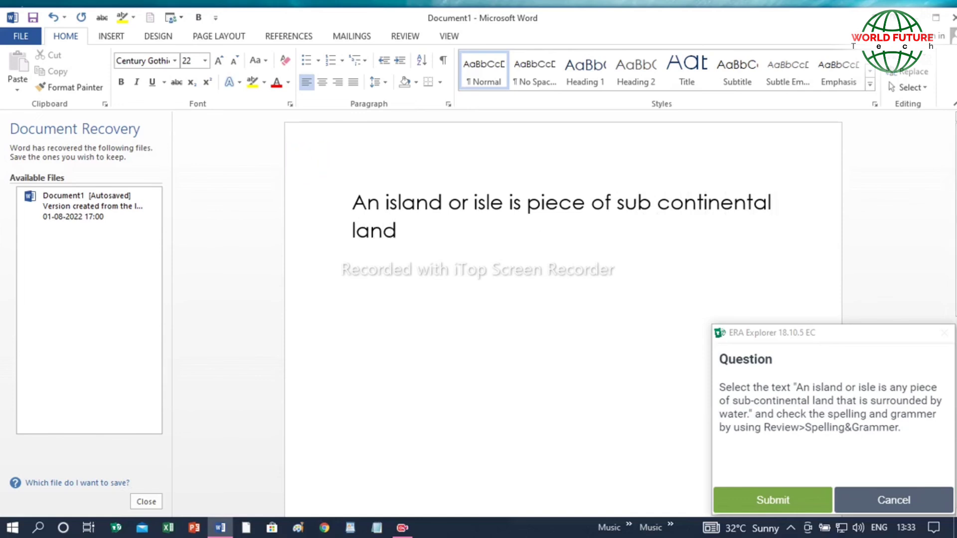
{"action": "type", "text": " that is s"}
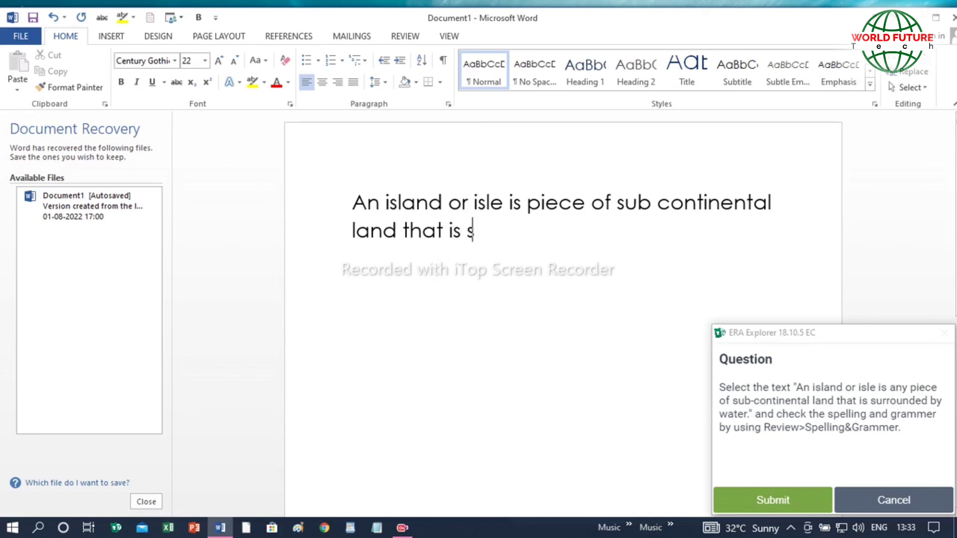
{"action": "type", "text": "urroun"}
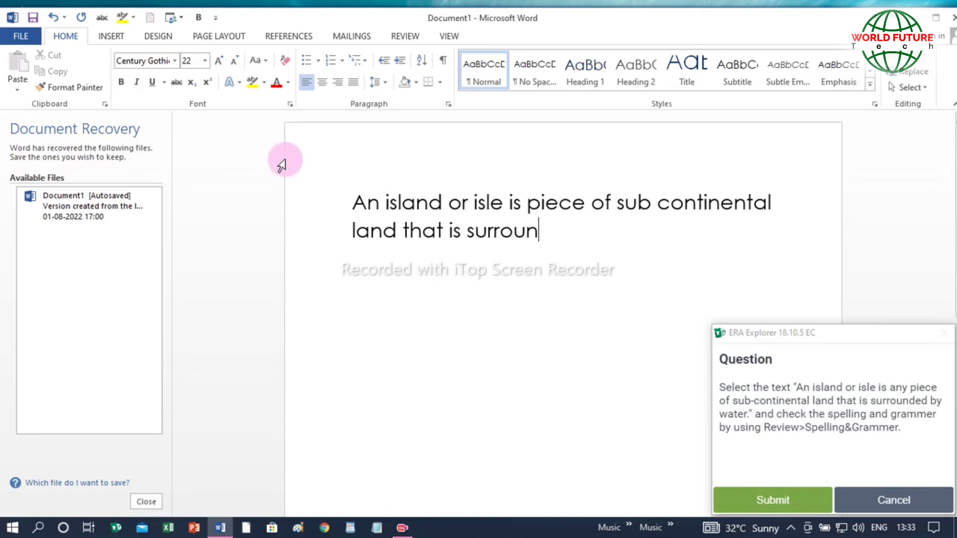
{"action": "type", "text": "ded b"}
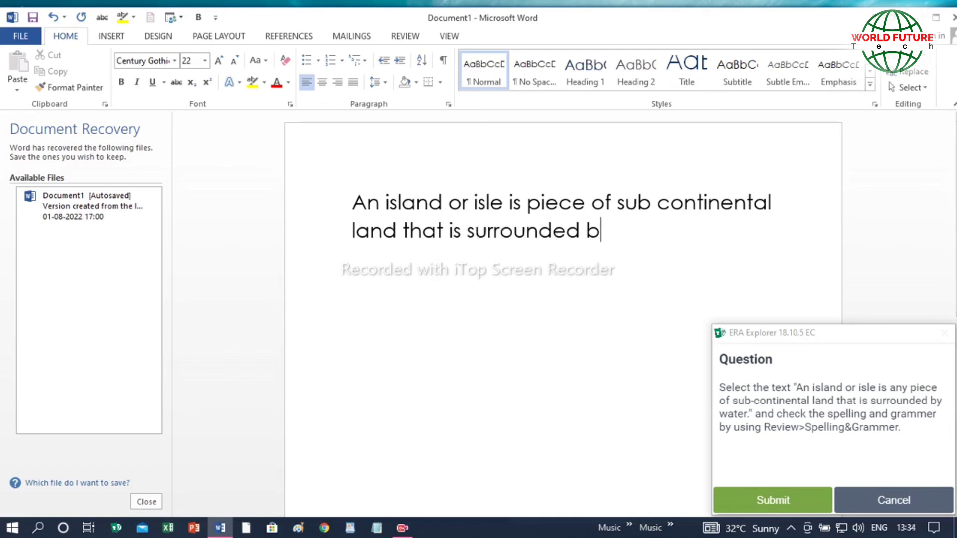
{"action": "type", "text": "y water"}
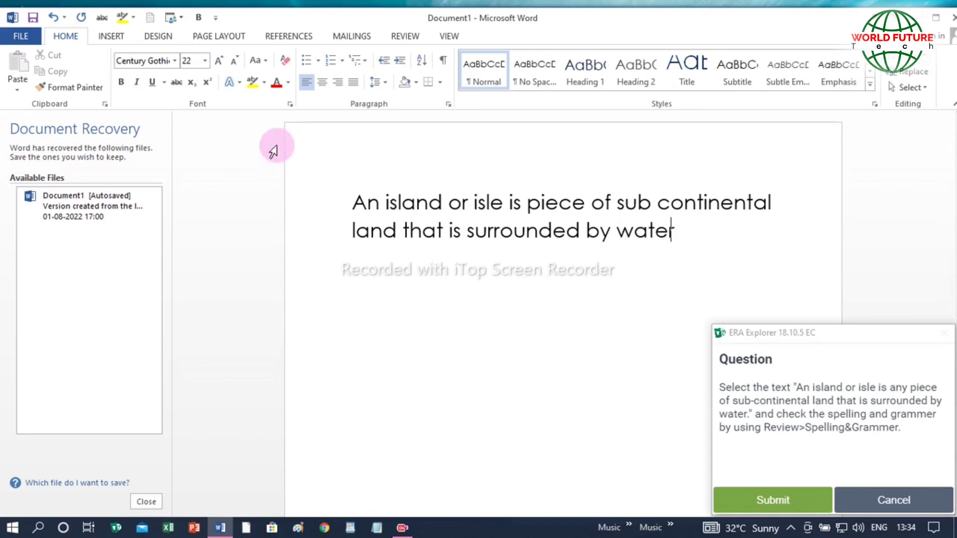
{"action": "type", "text": "."}
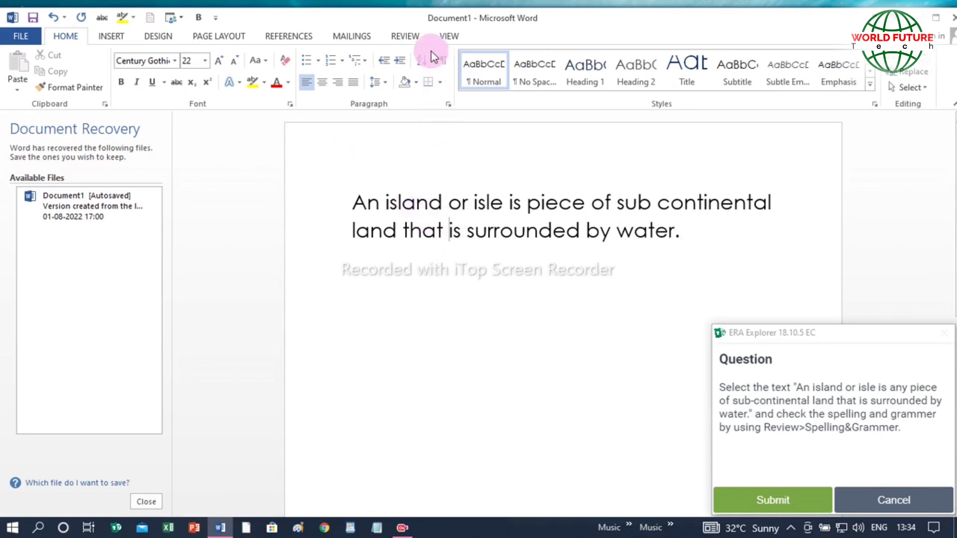
Run the Spelling & Grammar check on the island sentence and submit the answer to question 10.
{"action": "left_click", "coordinate": [403, 37]}
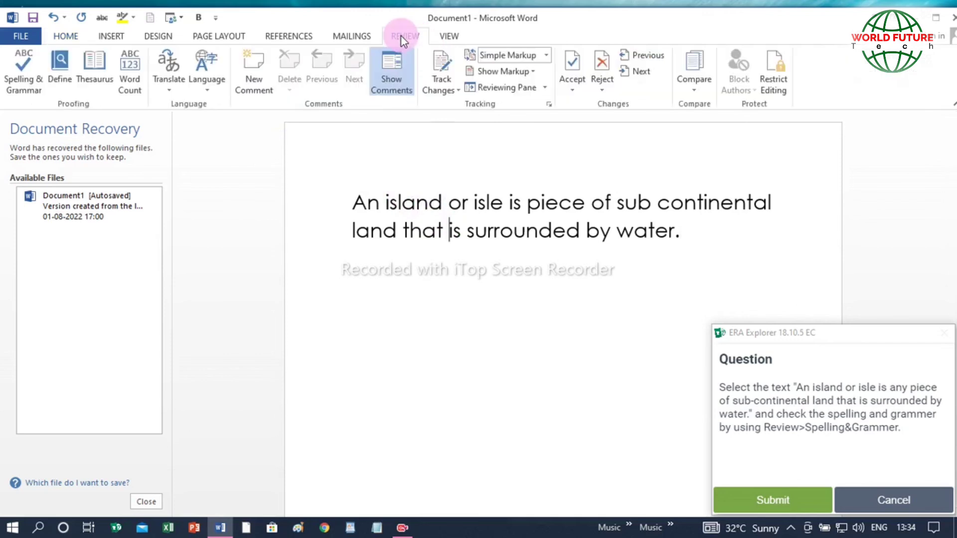
{"action": "left_click", "coordinate": [13, 80]}
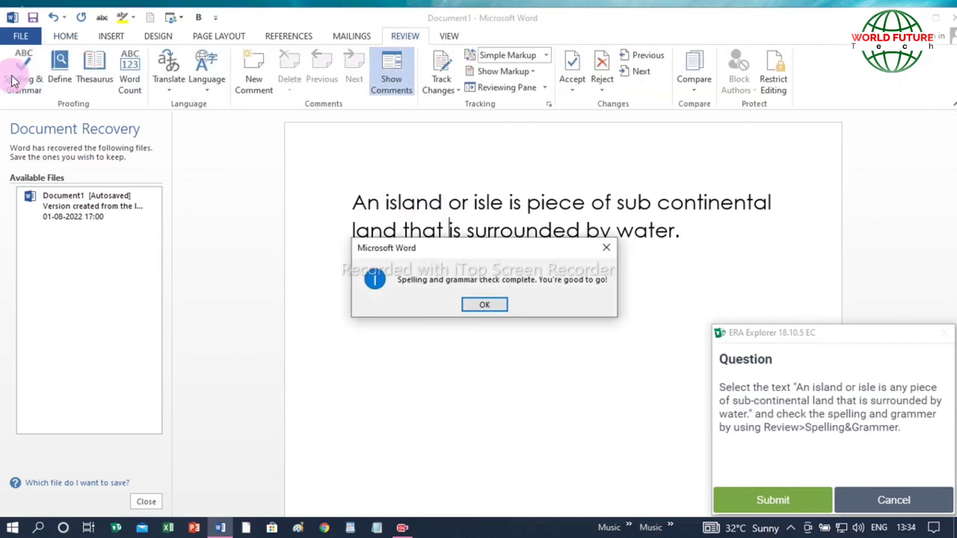
{"action": "left_click", "coordinate": [483, 305]}
{"action": "left_click", "coordinate": [583, 327]}
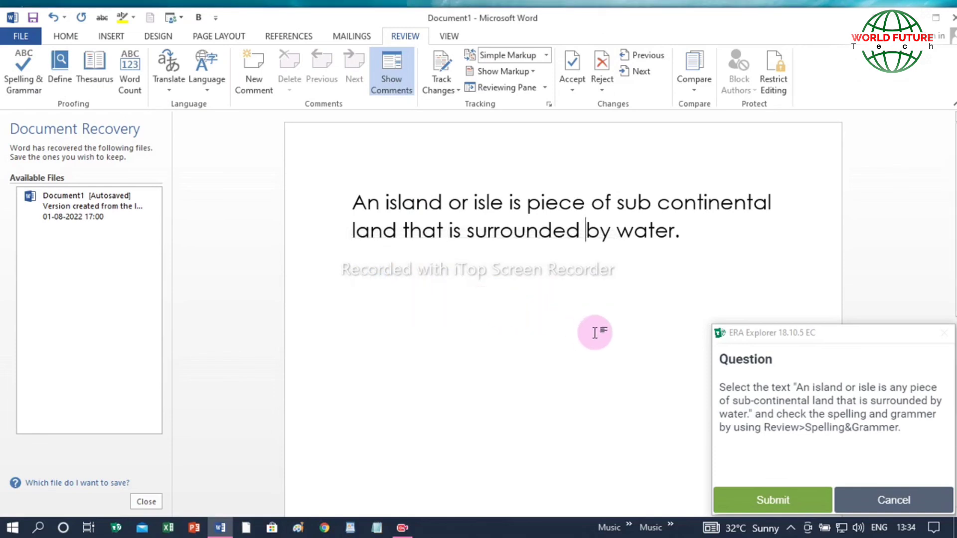
{"action": "left_click", "coordinate": [778, 508]}
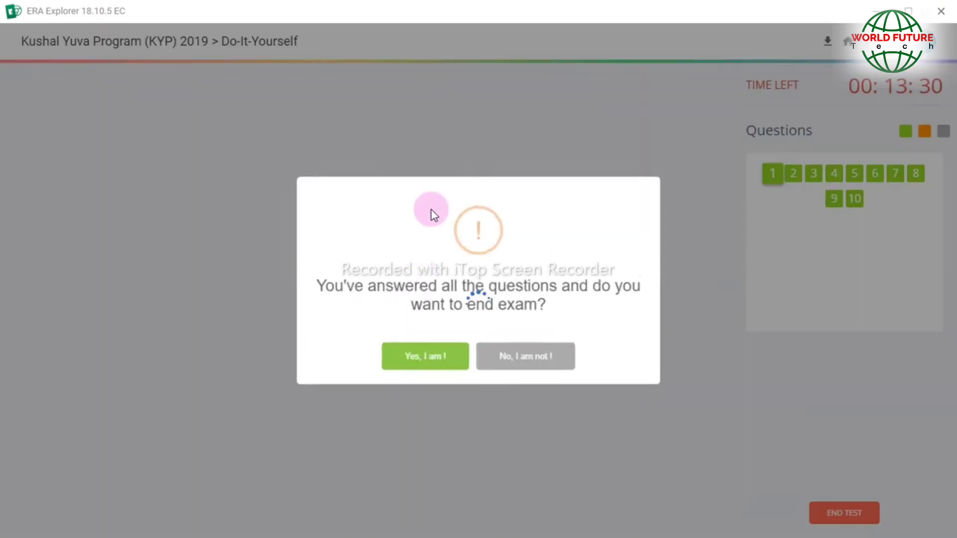
End the exam, entering "End Exam" as the confirmation text, and dismiss the closing notice.
{"action": "left_click", "coordinate": [419, 367]}
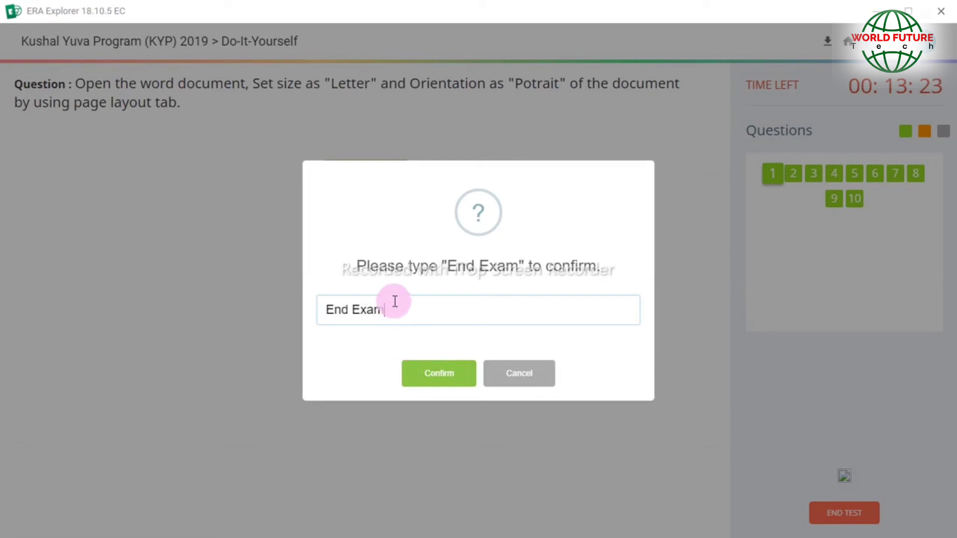
{"action": "type", "text": "End Exam"}
{"action": "left_click", "coordinate": [443, 374]}
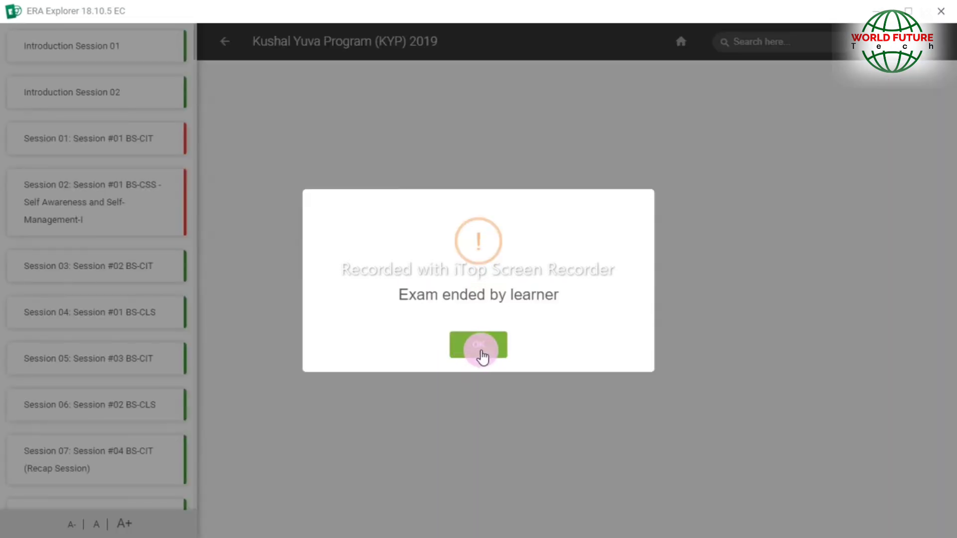
{"action": "left_click", "coordinate": [480, 349]}
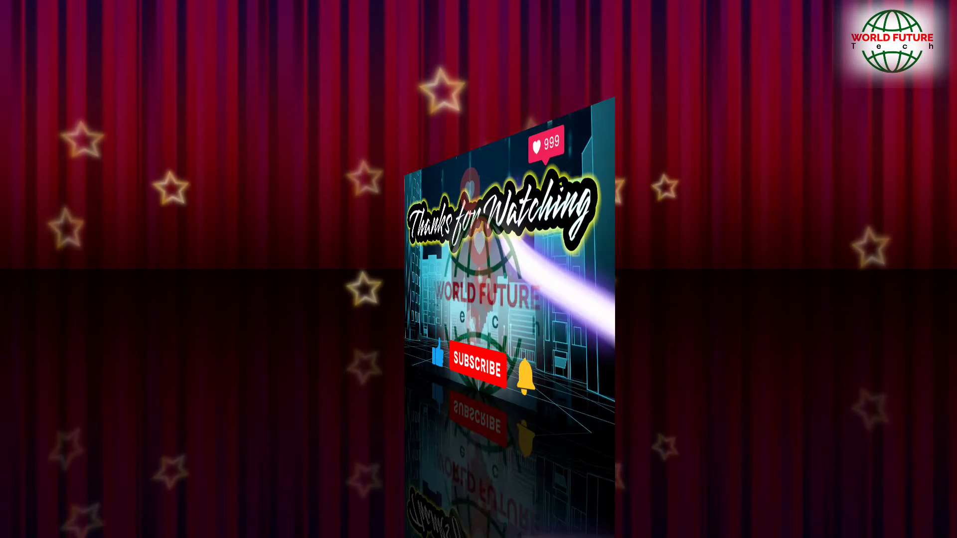